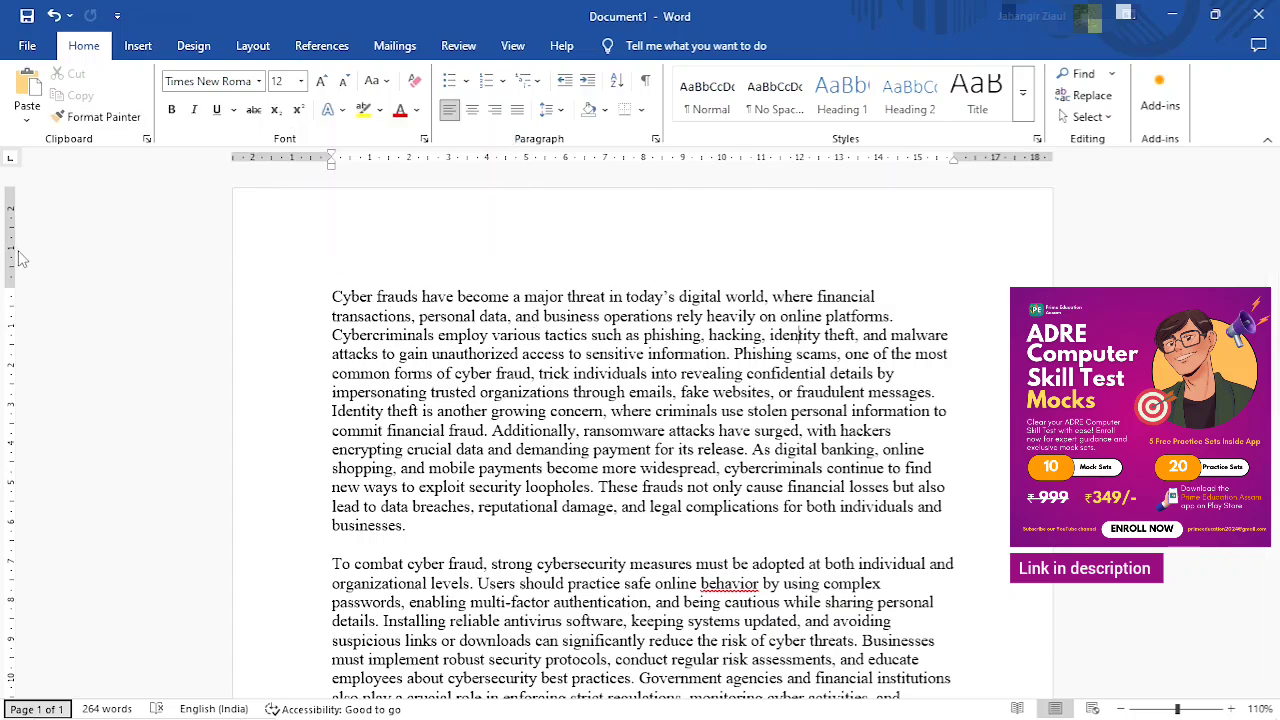
Step: Open the page header for editing and enter the text "Cyber Frauds and their Impact"
scroll(669, 247, down, 2)
scroll(669, 246, down, 7)
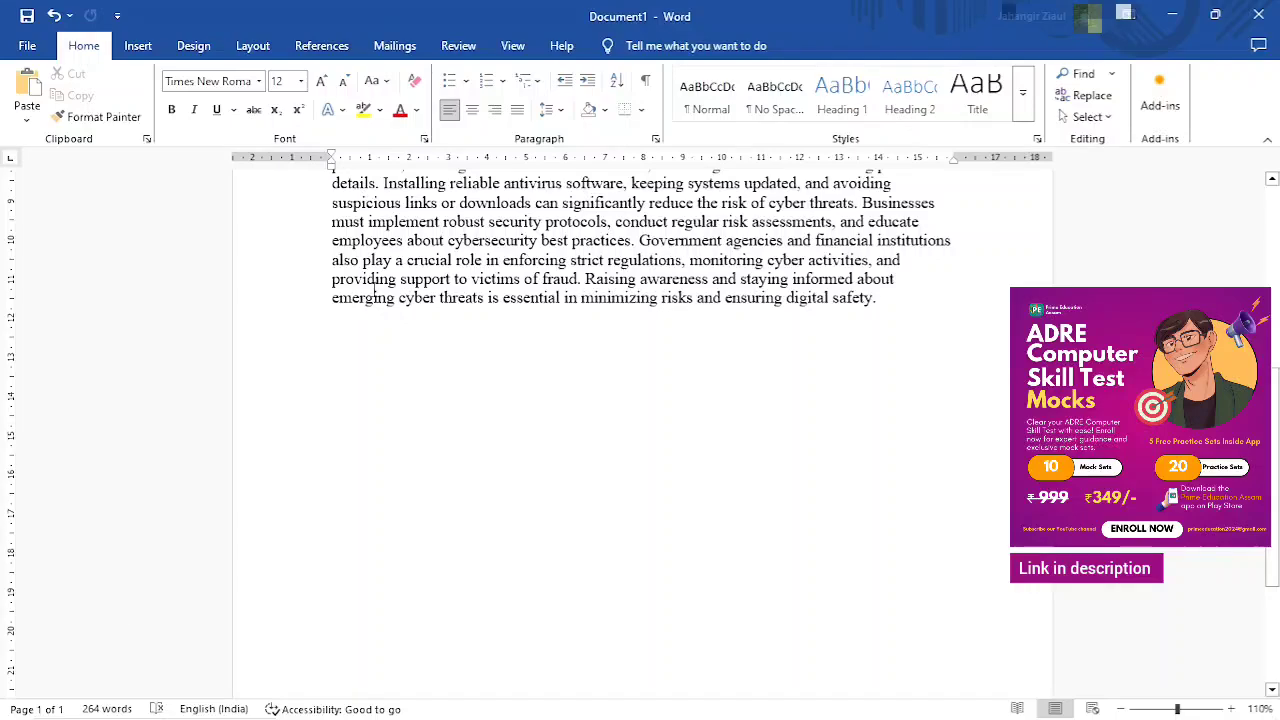
scroll(371, 286, down, 5)
scroll(740, 617, up, 12)
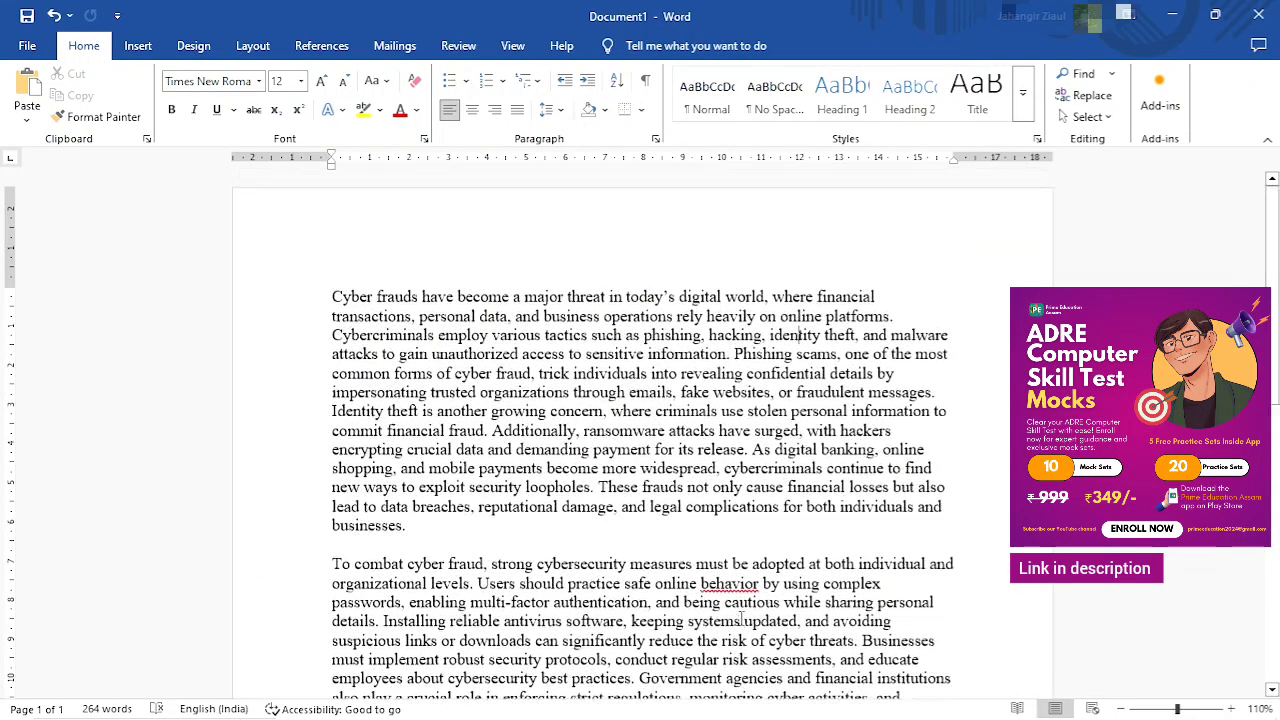
click(137, 47)
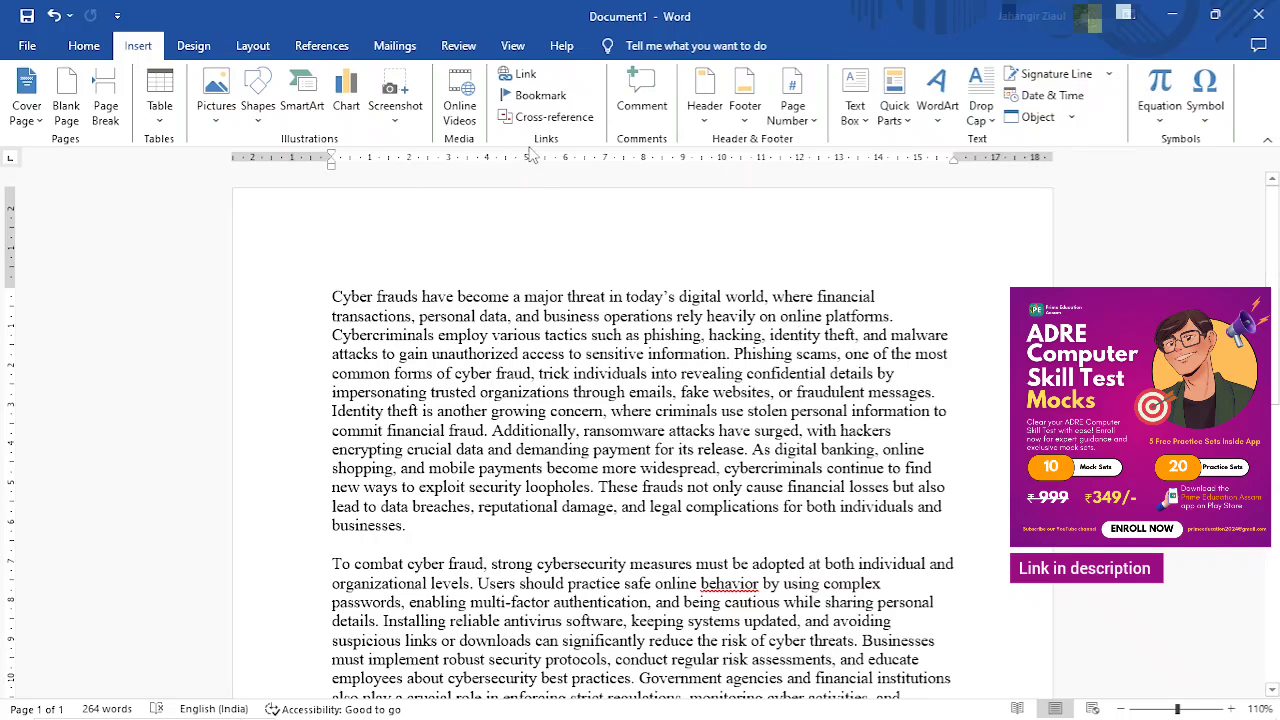
click(705, 116)
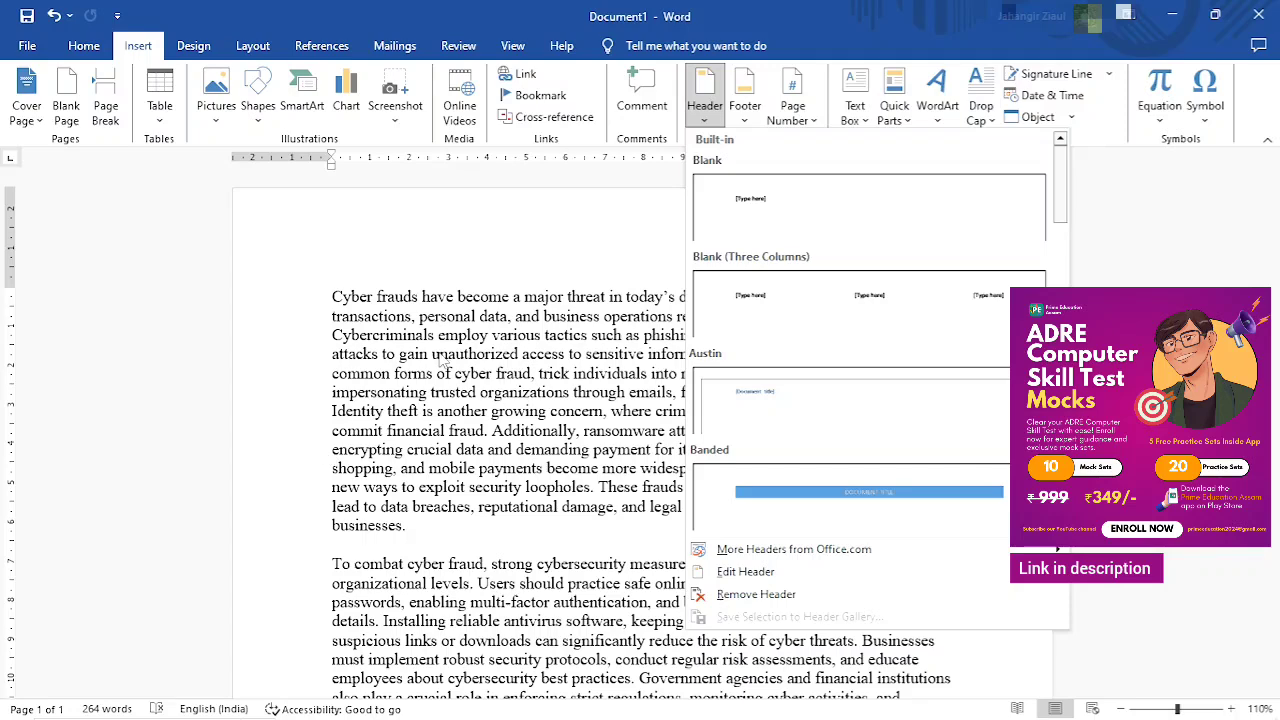
click(500, 232)
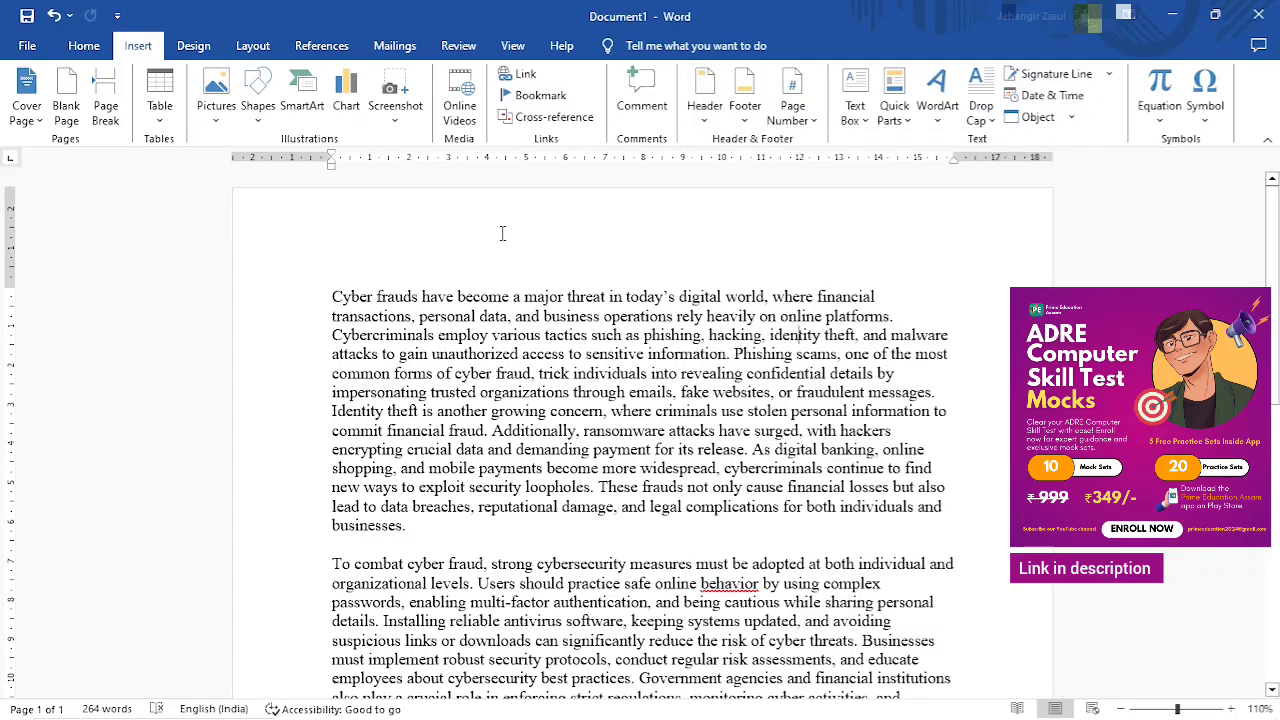
double_click(502, 233)
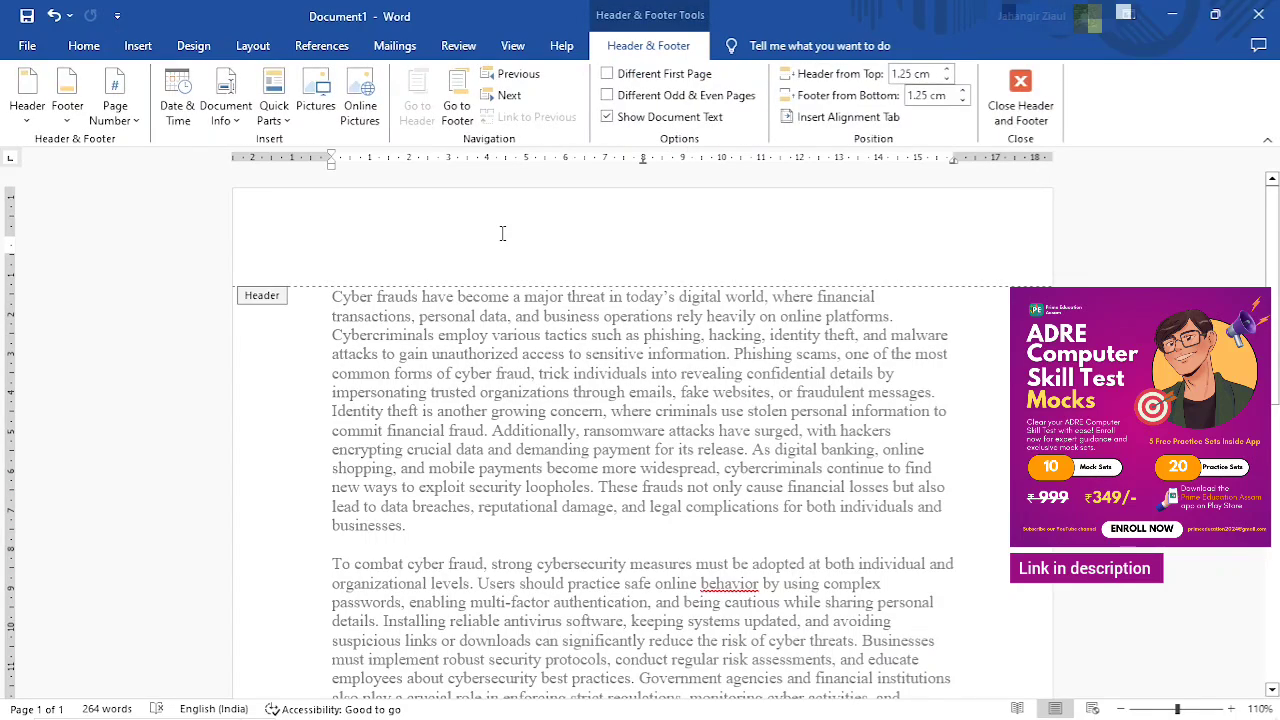
text(C)
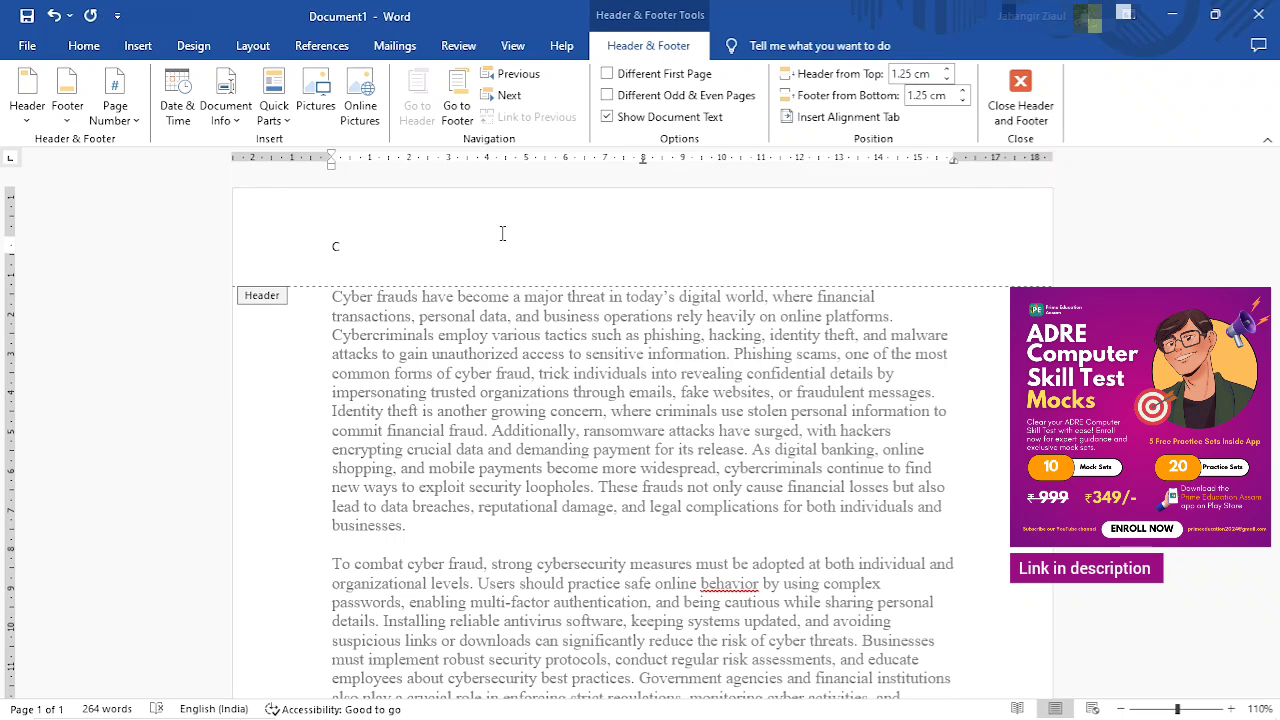
text(yber Frauds and thei)
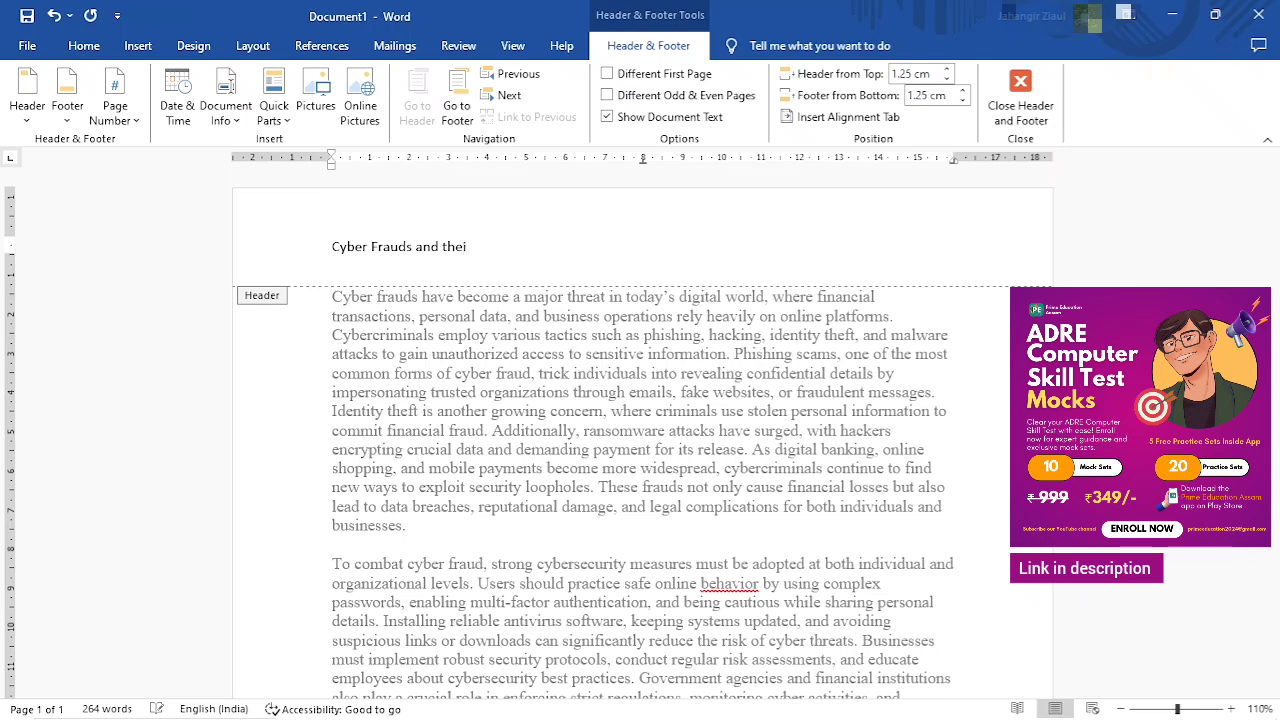
text(r Impact)
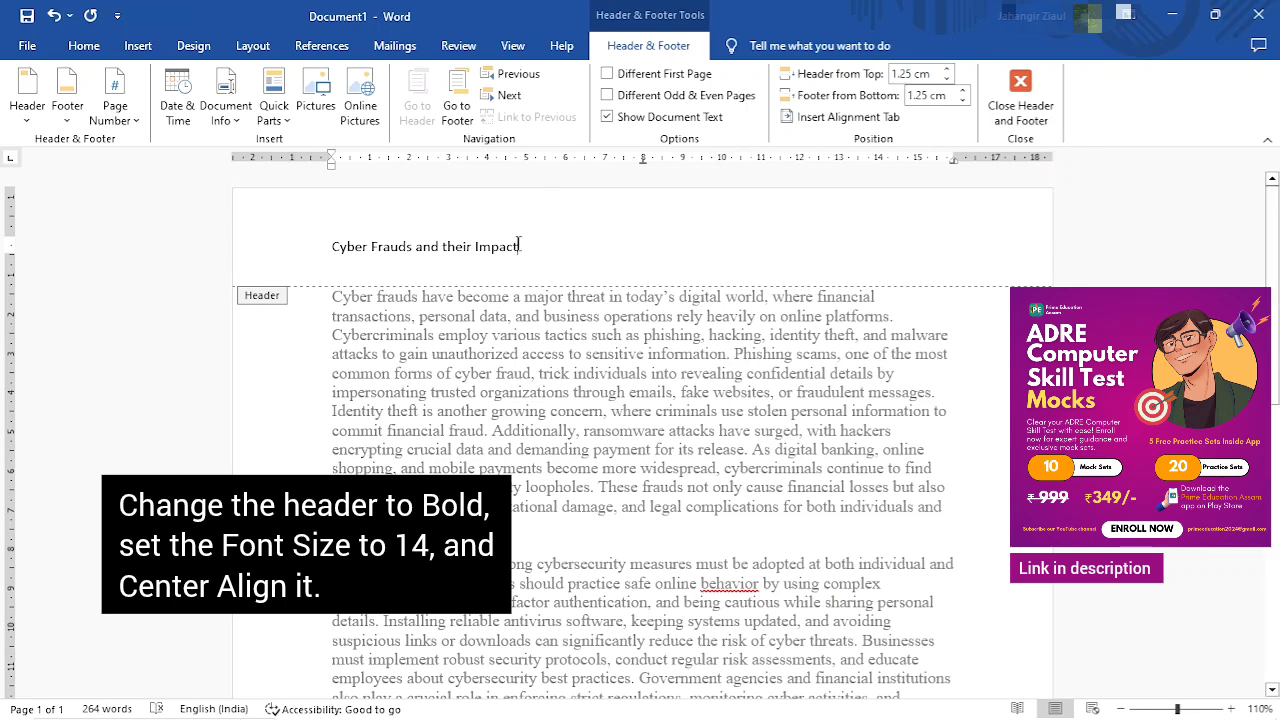
Step: Format the header text as bold, size 14 and centre-aligned, and return to the document body
drag(519, 246, 320, 240)
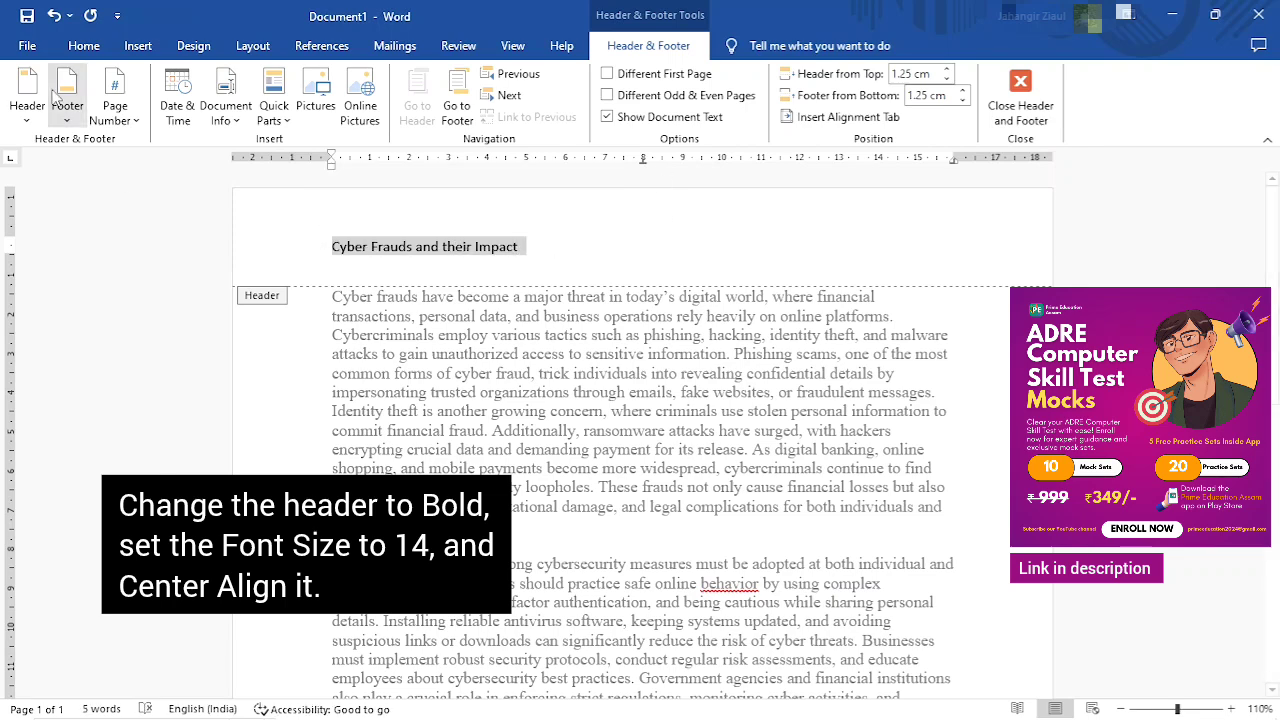
click(84, 46)
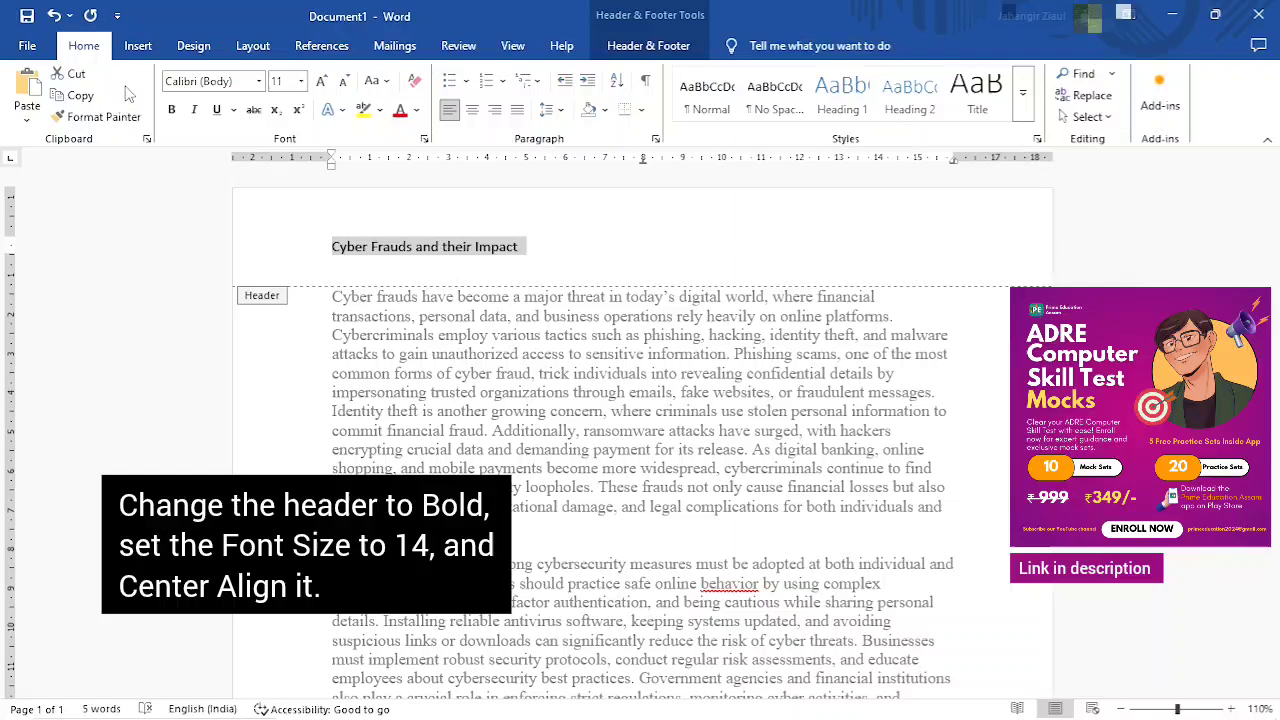
click(170, 114)
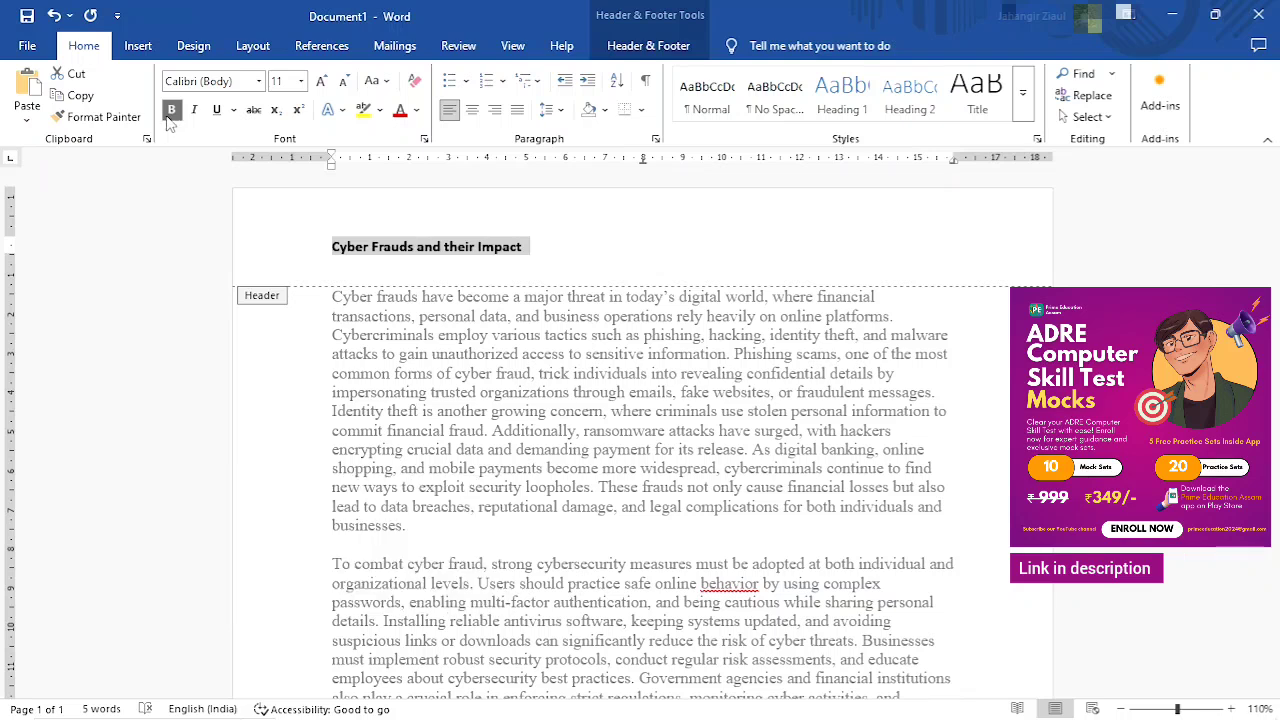
click(302, 82)
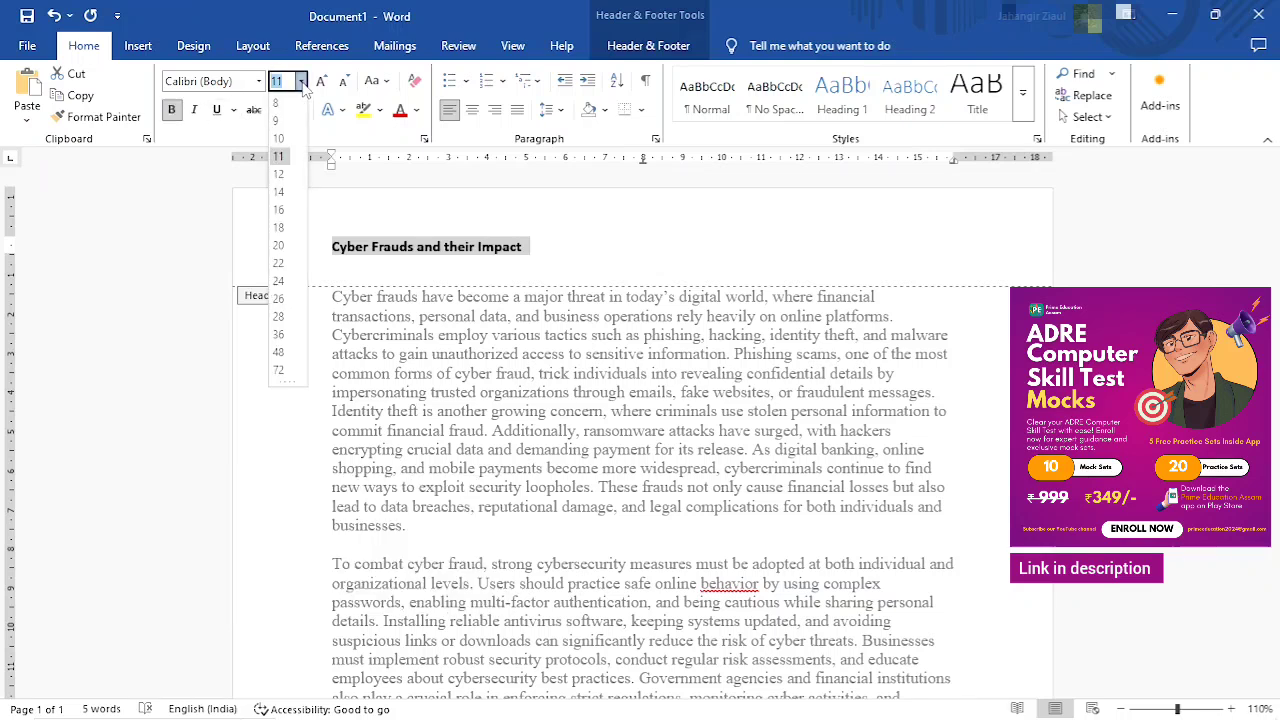
click(279, 197)
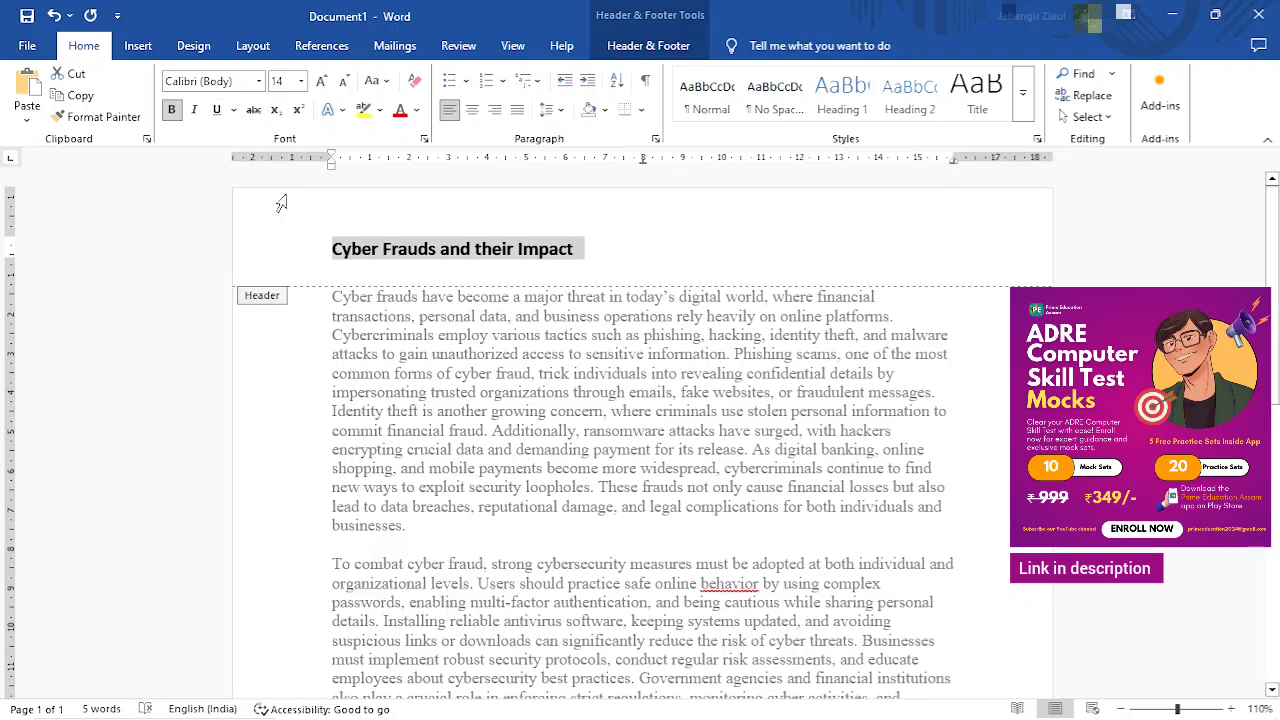
click(474, 112)
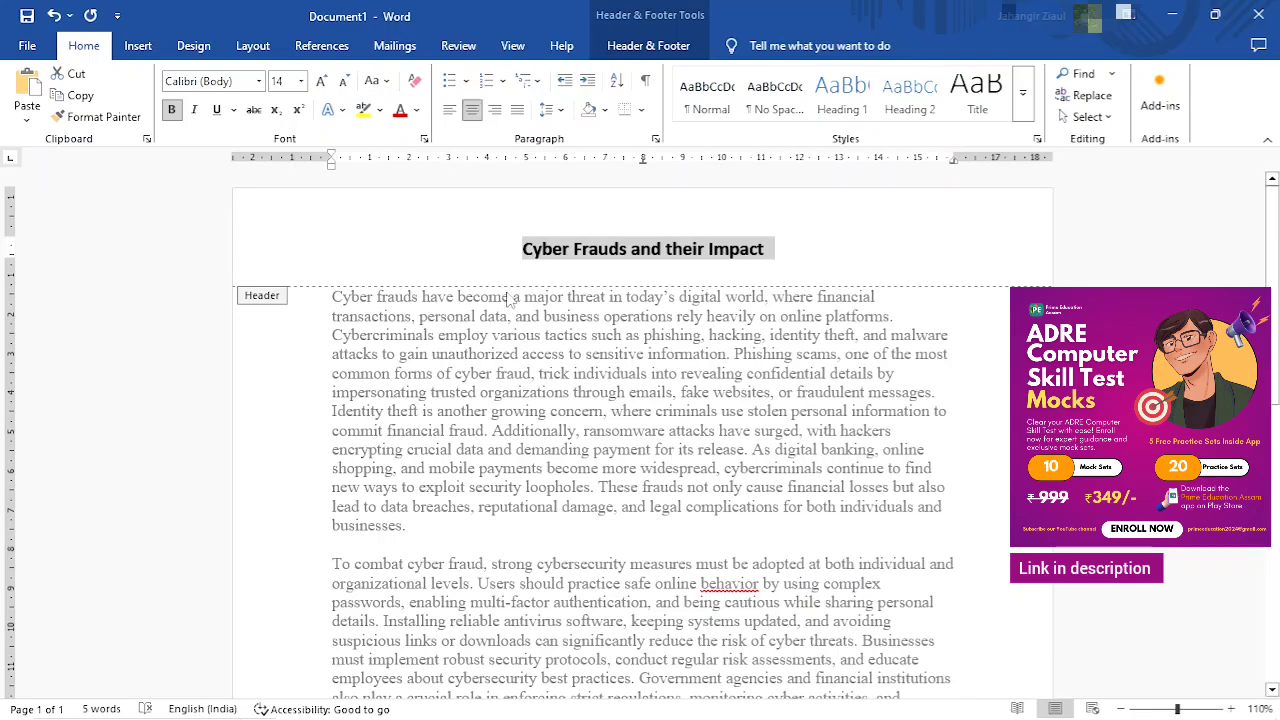
double_click(506, 358)
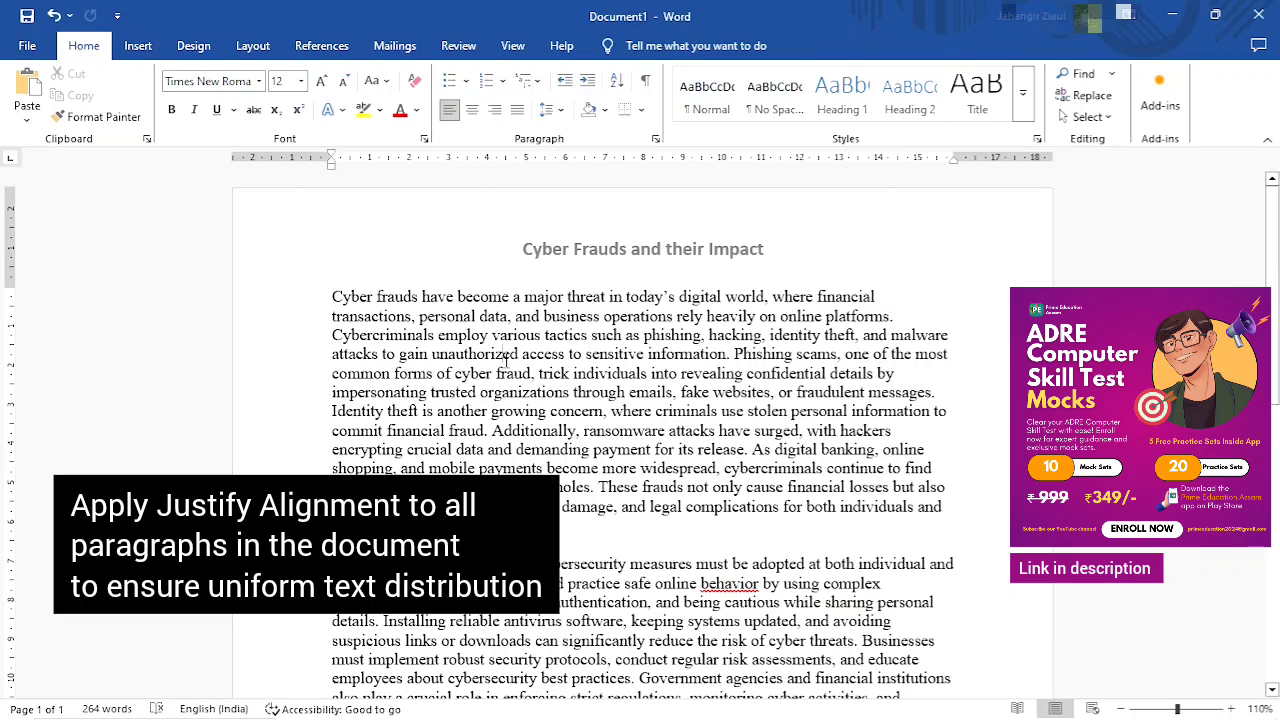
Step: Select both body paragraphs, try centre and right alignment on them, and settle on Justify
scroll(600, 350, down, 6)
scroll(700, 340, up, 4)
scroll(860, 310, up, 2)
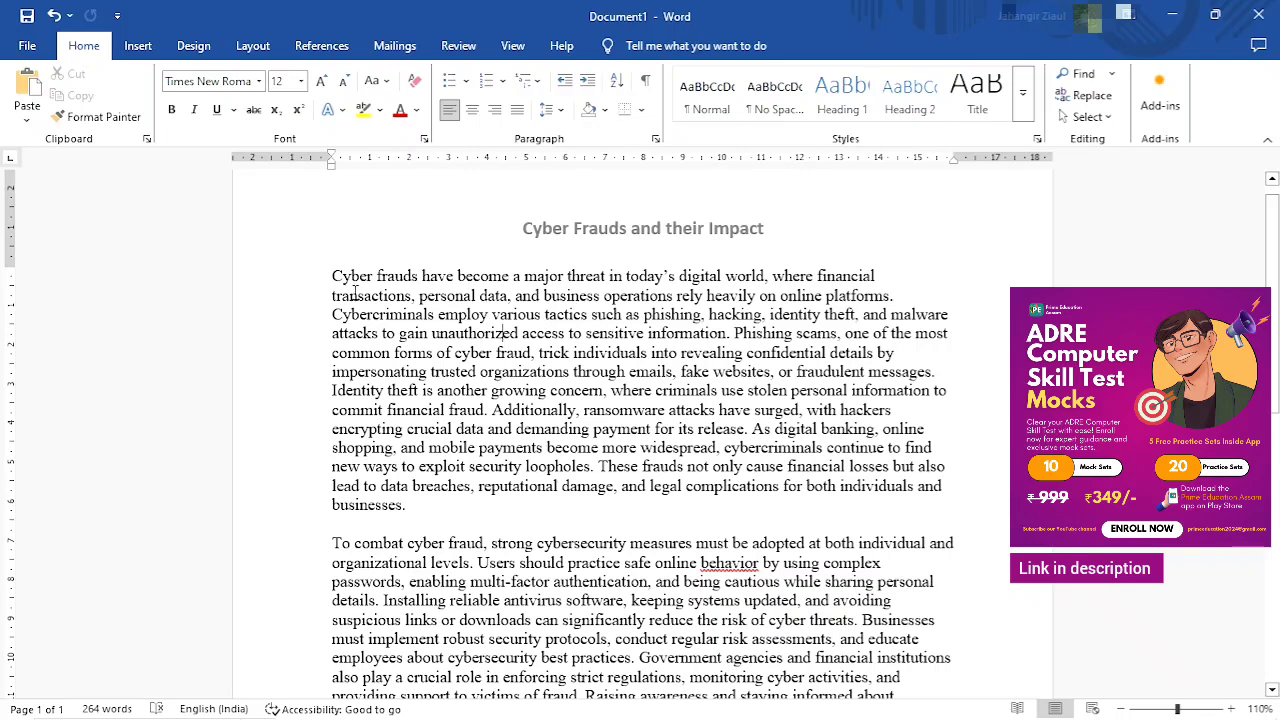
drag(333, 277, 559, 486)
drag(545, 598, 912, 572)
scroll(912, 572, up, 3)
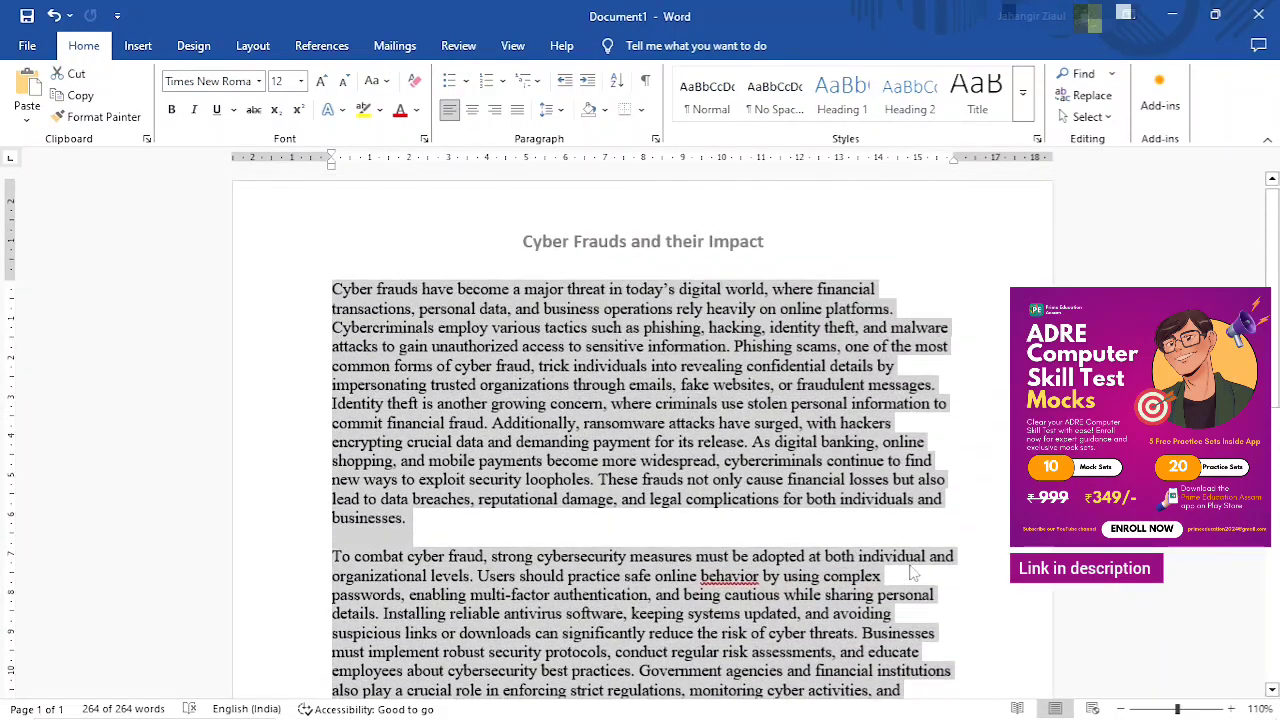
click(472, 112)
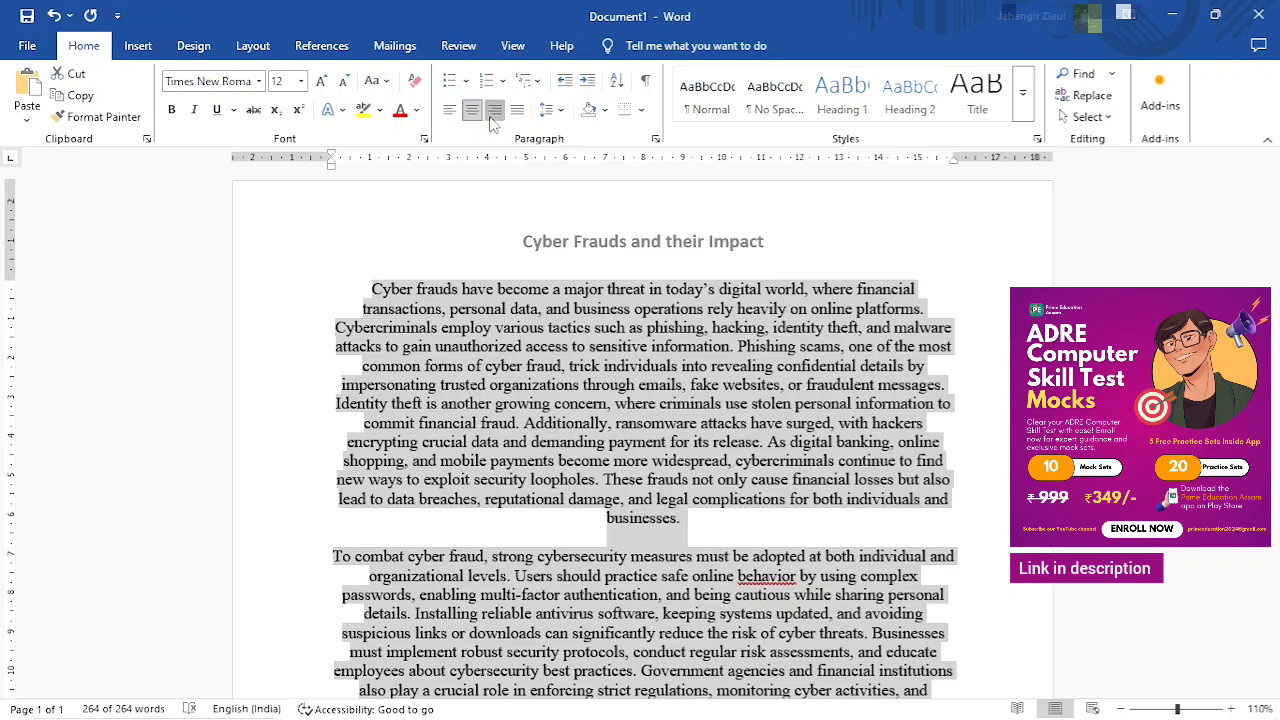
click(493, 112)
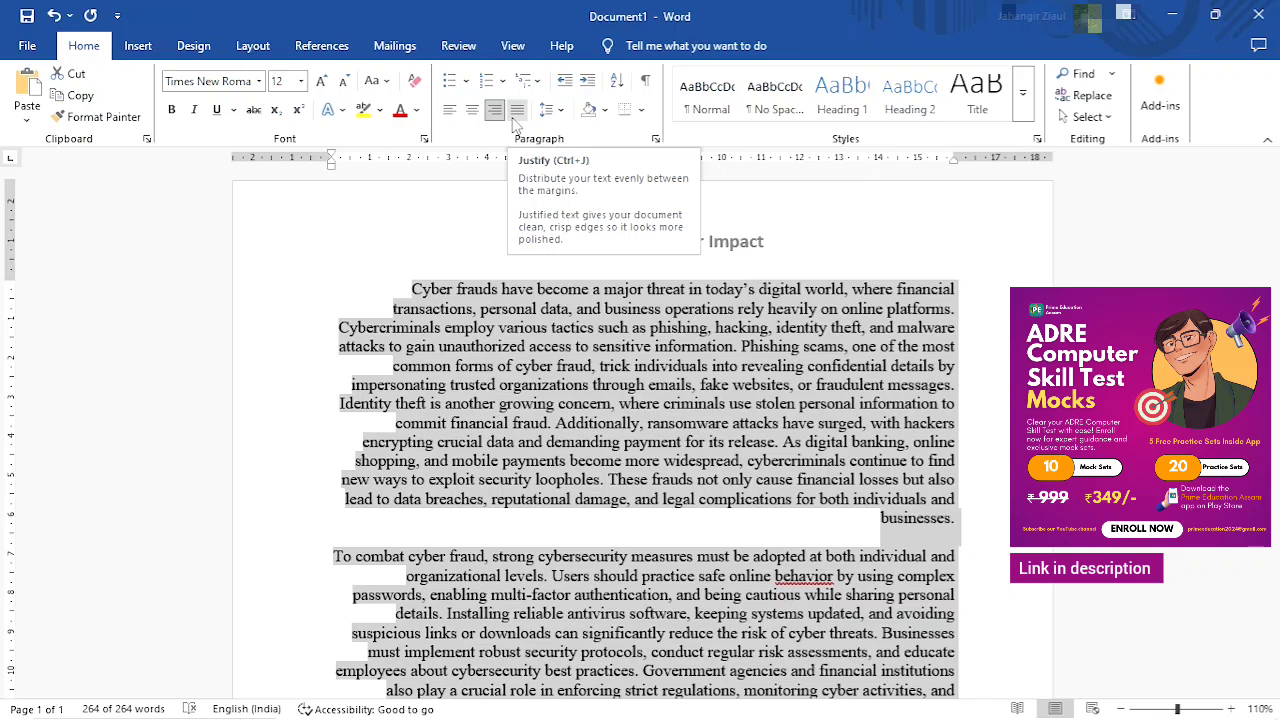
click(516, 112)
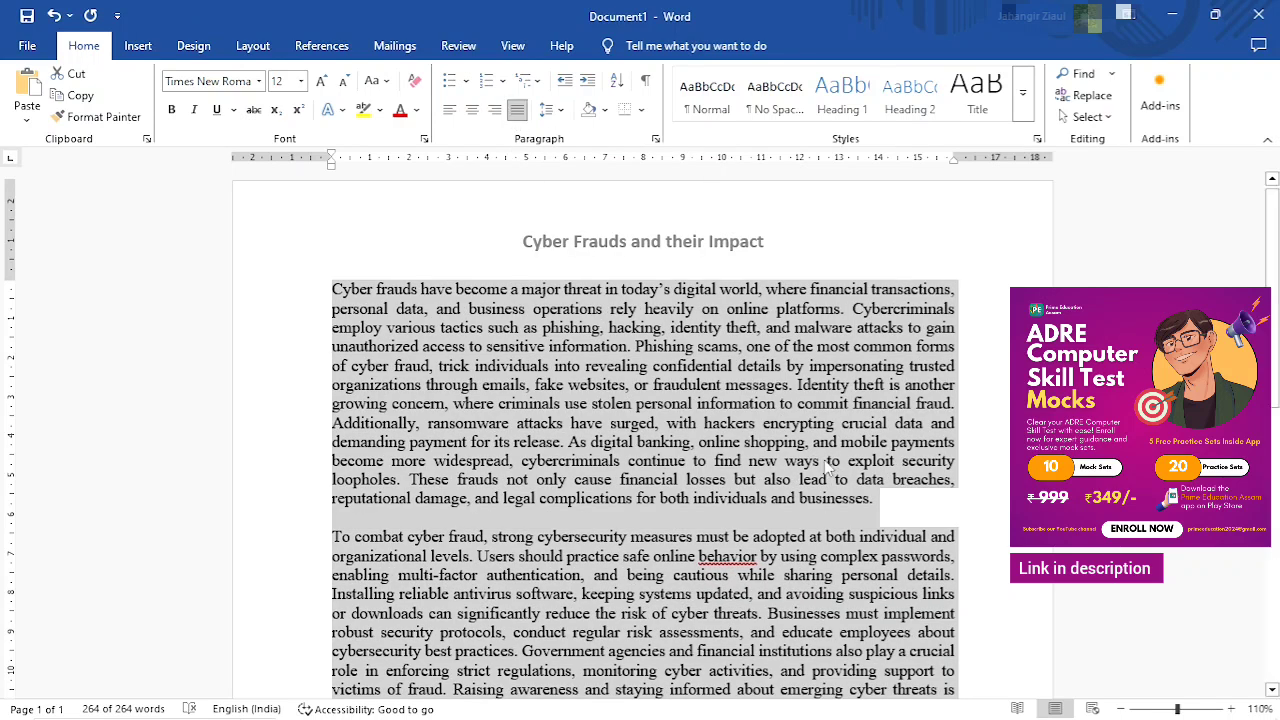
click(746, 504)
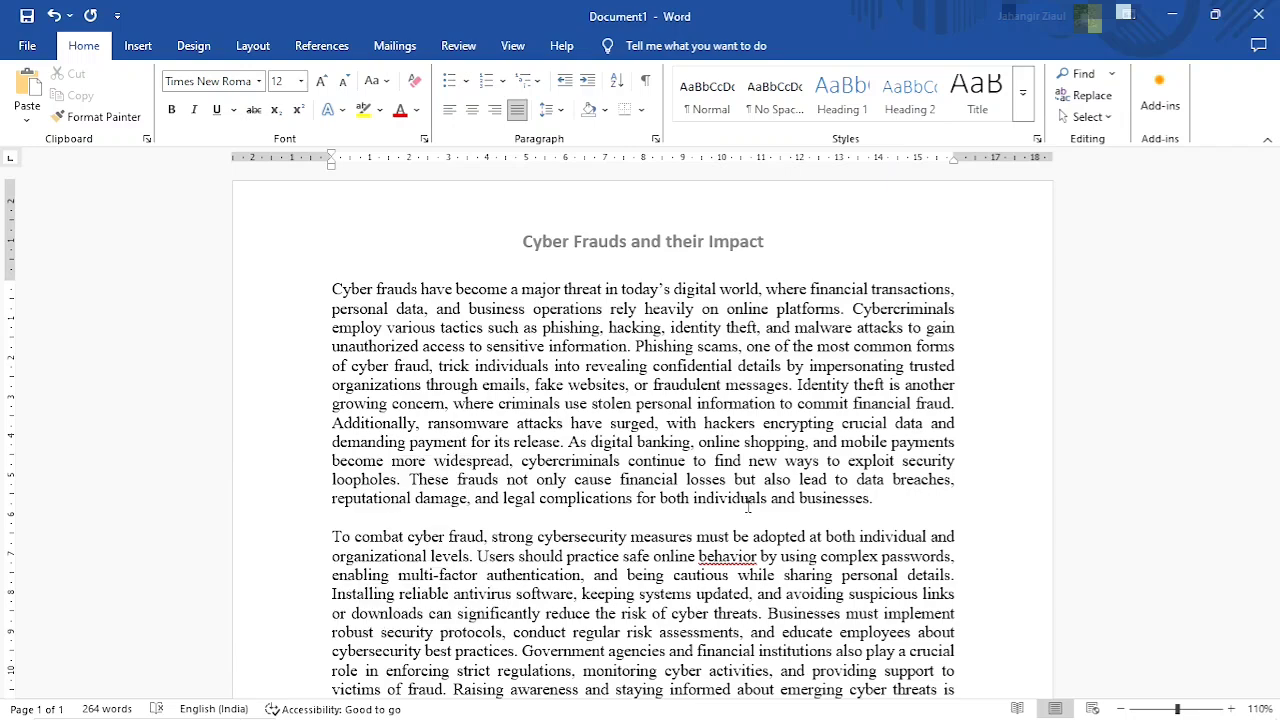
Step: Search the document for "cyber" and highlight the word "Cyber" at the start of the first paragraph in yellow
key(ctrl+f)
text(cy)
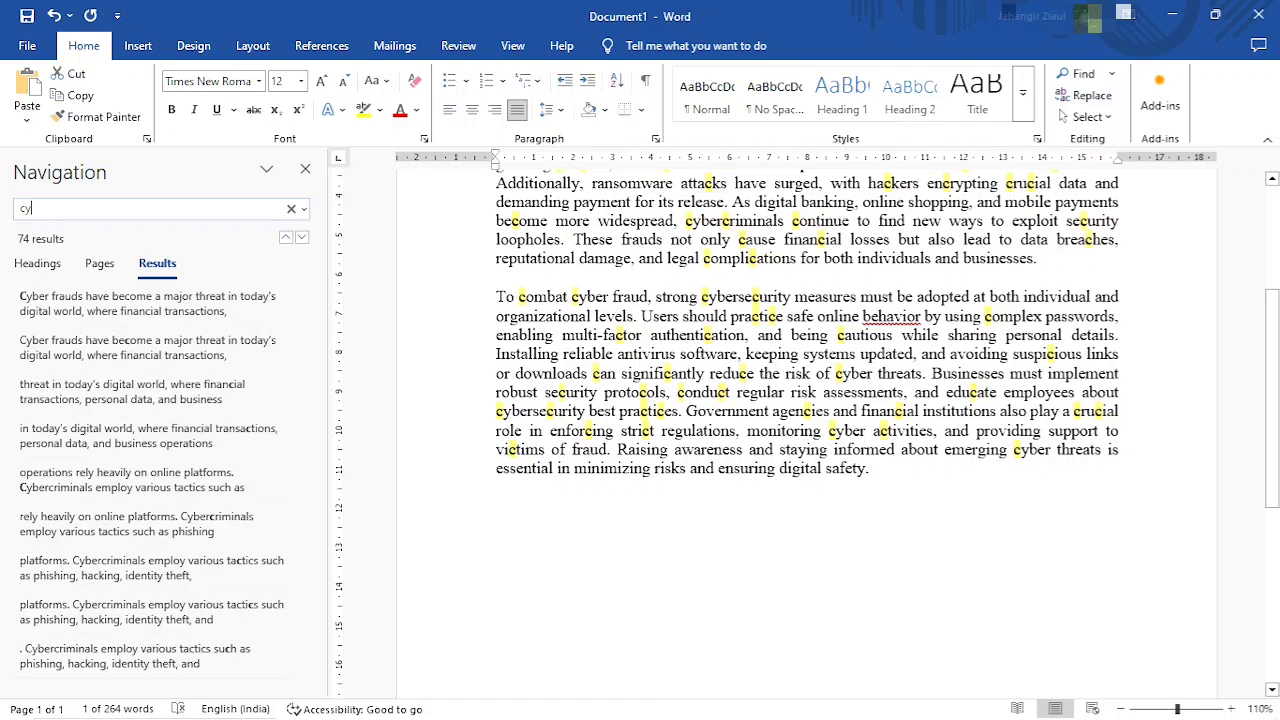
text(ber)
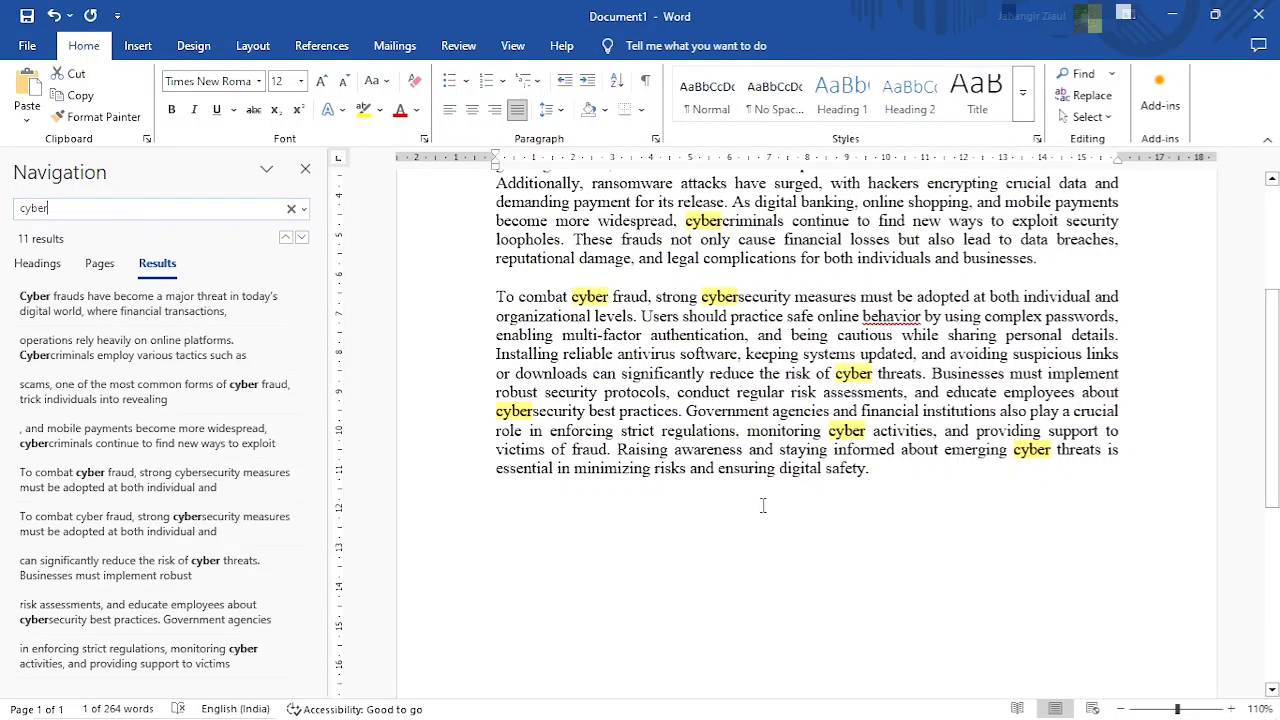
scroll(1190, 615, up, 4)
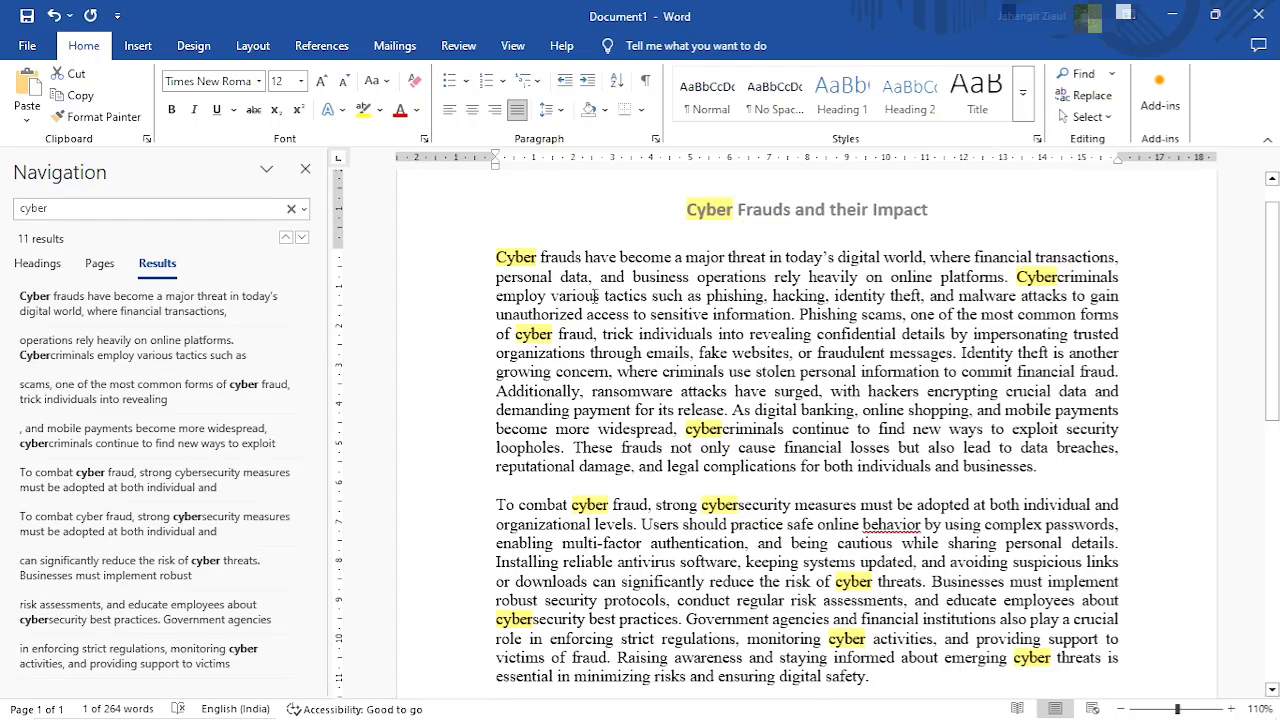
double_click(525, 257)
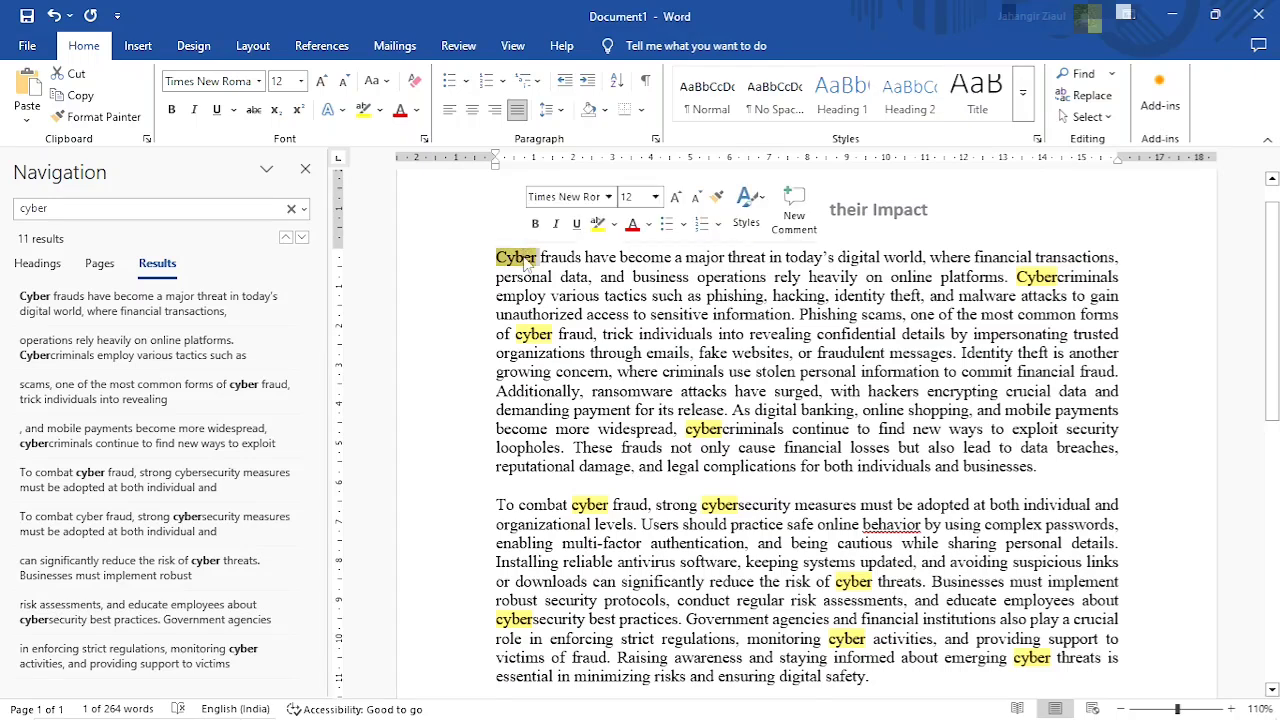
click(380, 111)
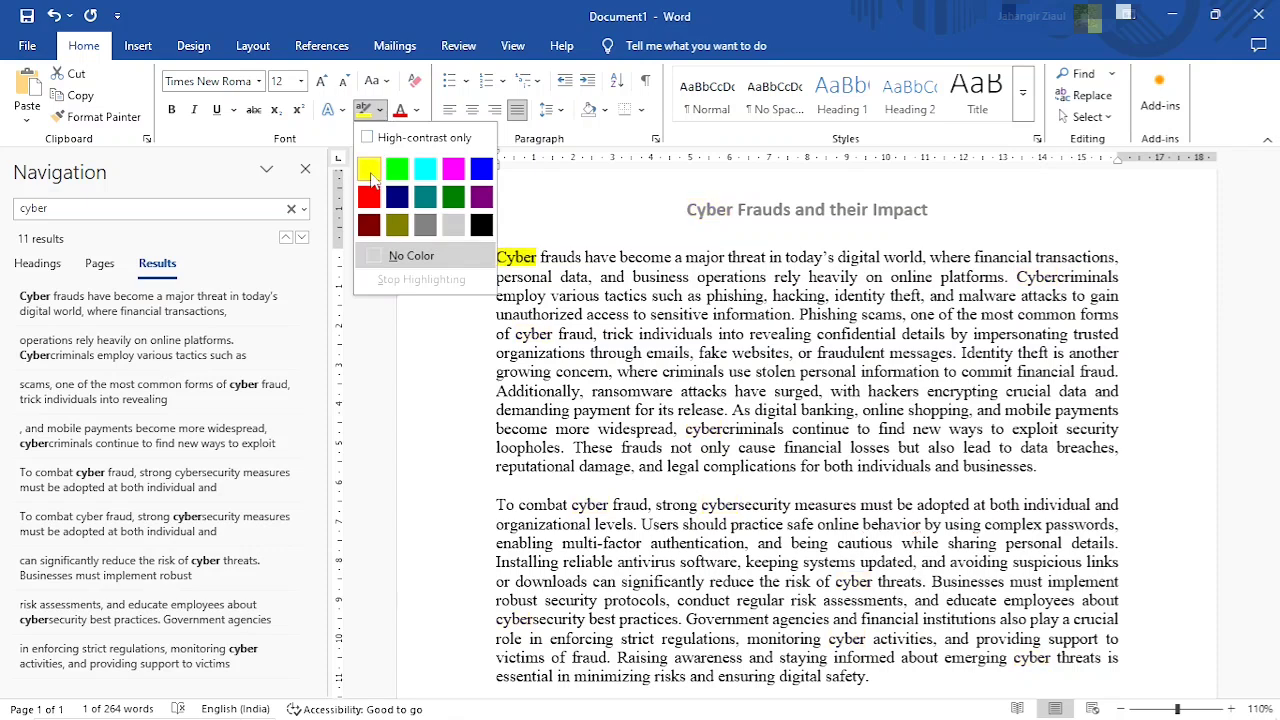
click(369, 172)
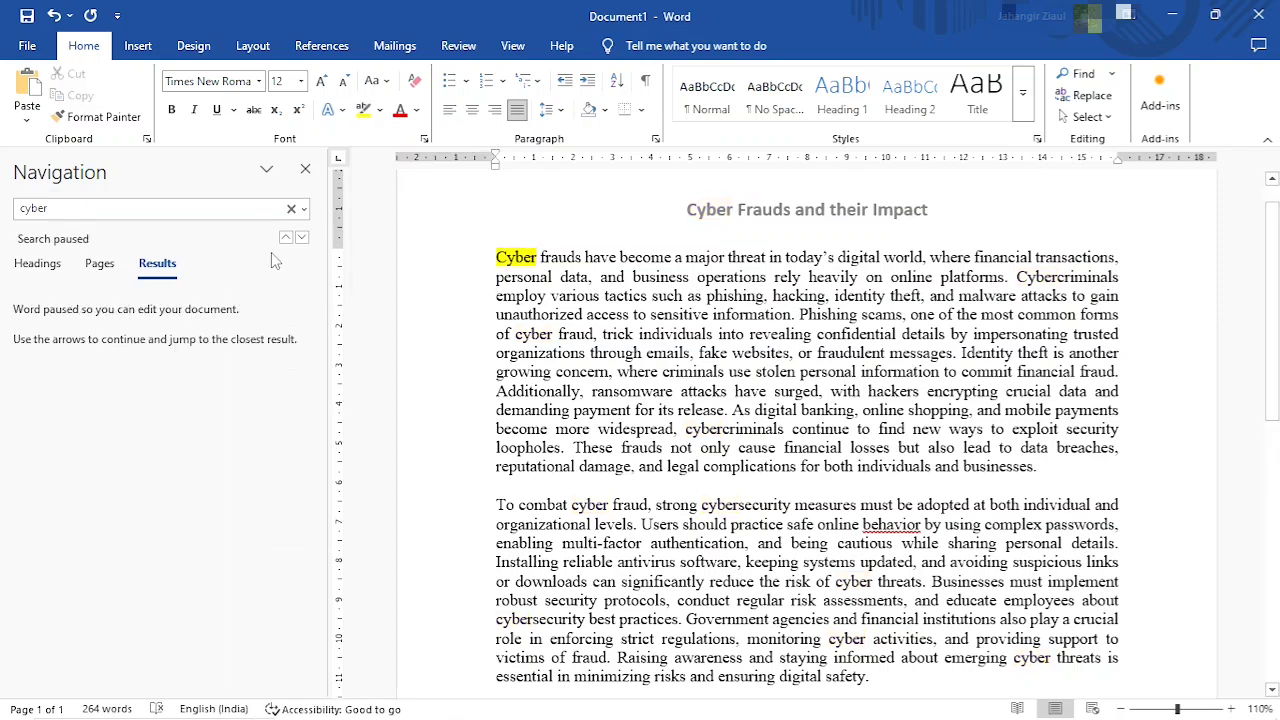
Step: Highlight in yellow the "Cyber" of "Cybercriminals employ" and the "cyber" before "fraud, trick individuals" in the first paragraph
click(302, 238)
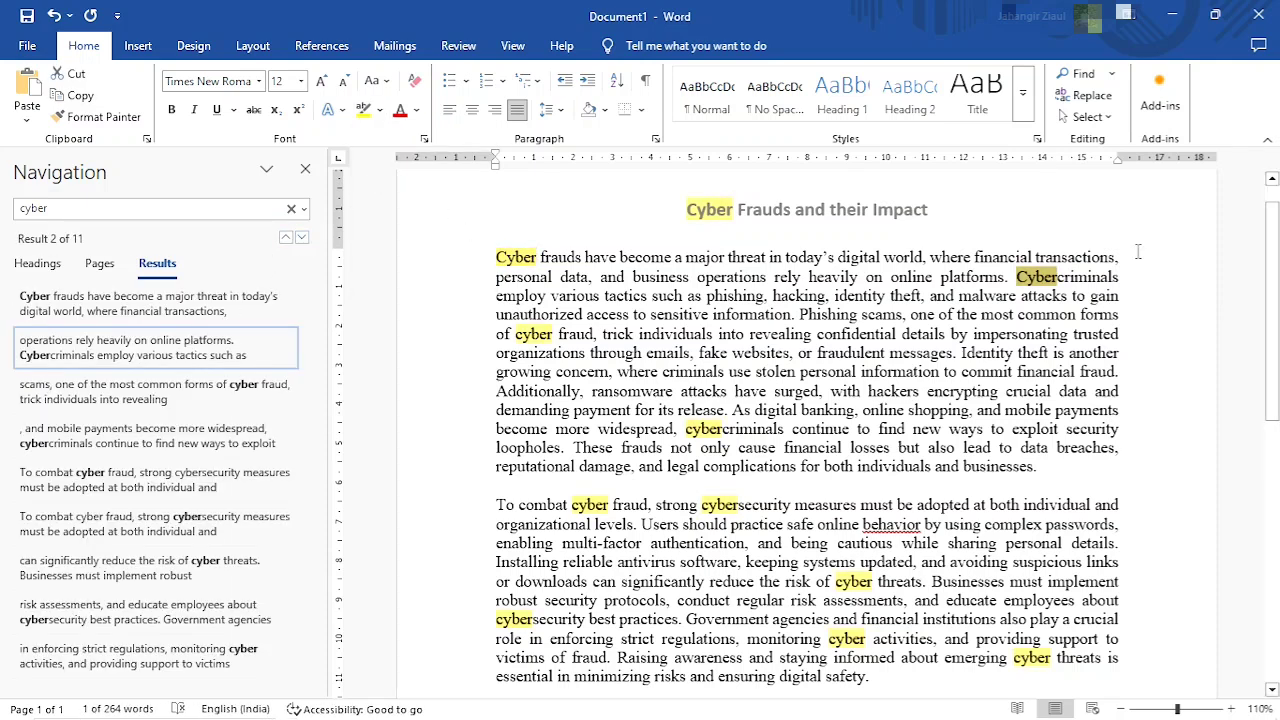
click(1038, 288)
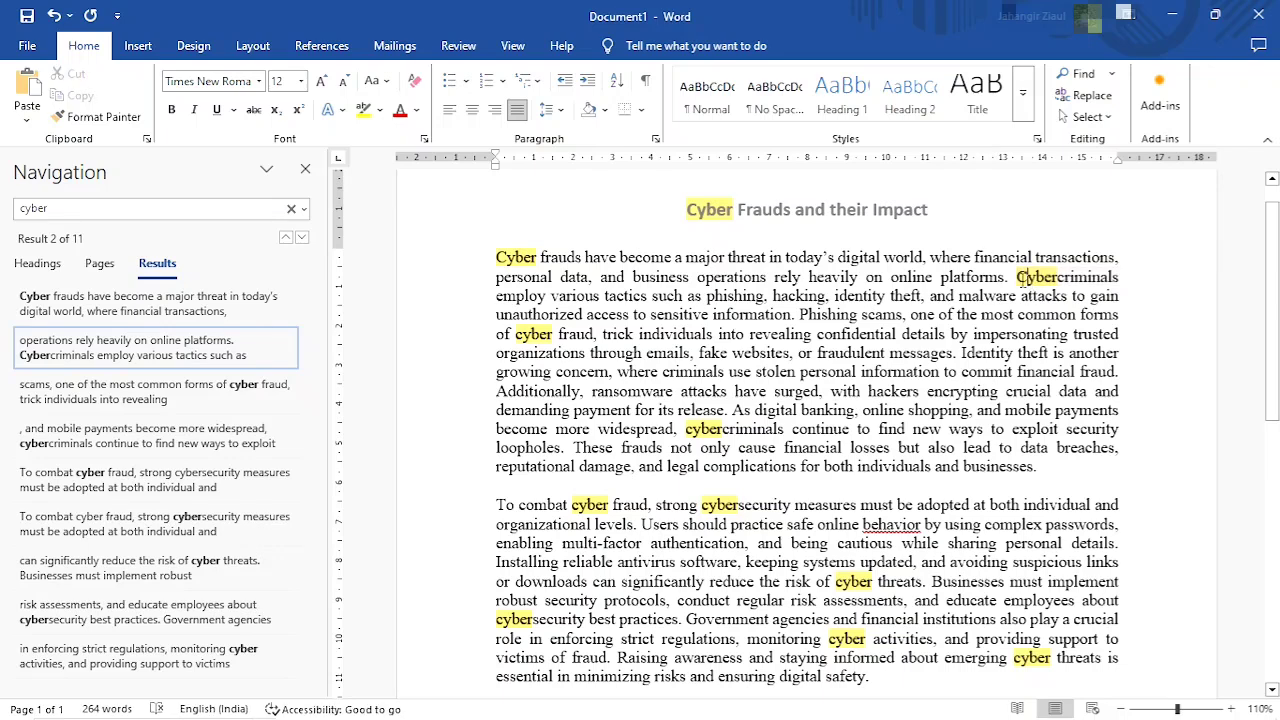
drag(1017, 276, 1058, 277)
click(524, 312)
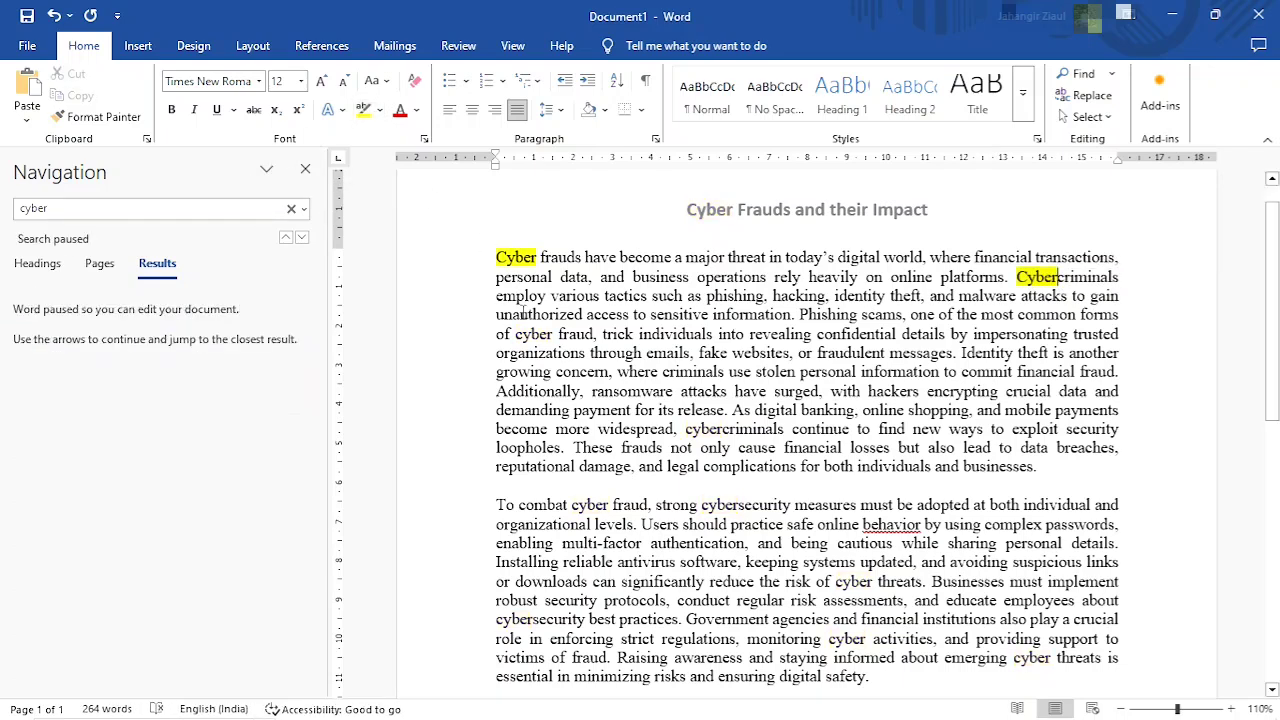
double_click(524, 333)
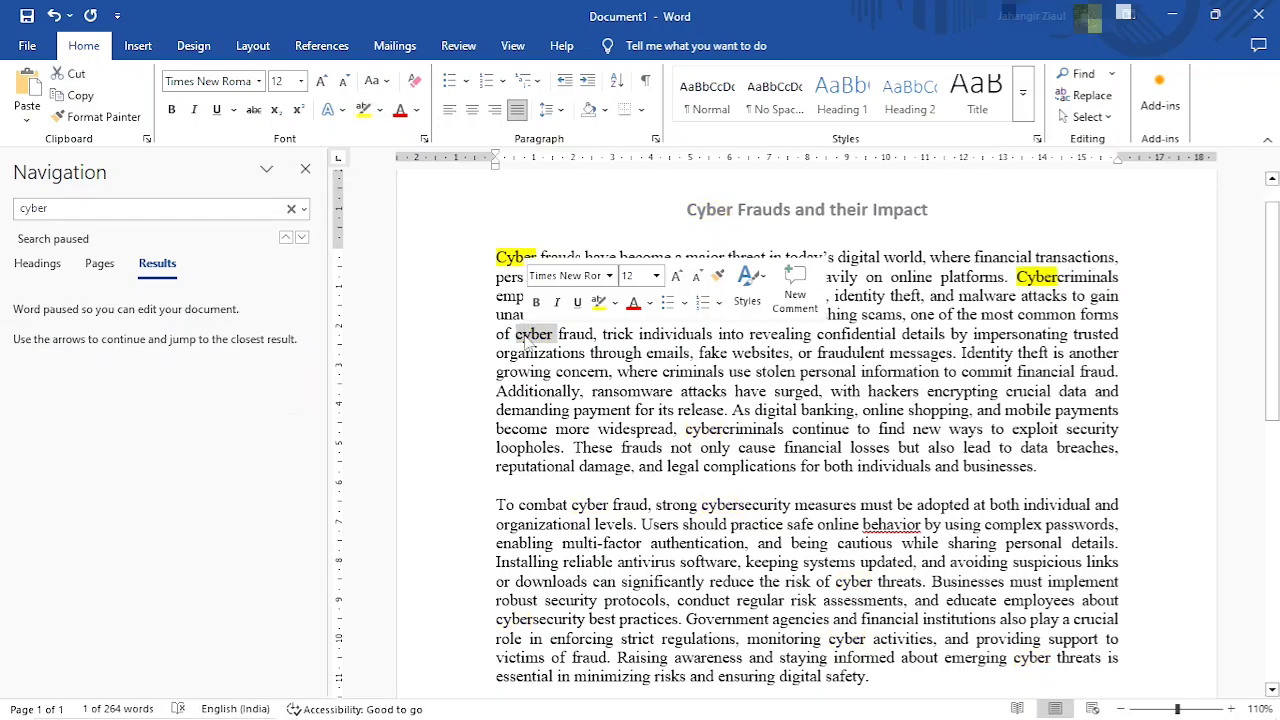
click(363, 111)
Step: Go to the next search match and highlight the "cyber" of "cybercriminals continue" in yellow
click(302, 237)
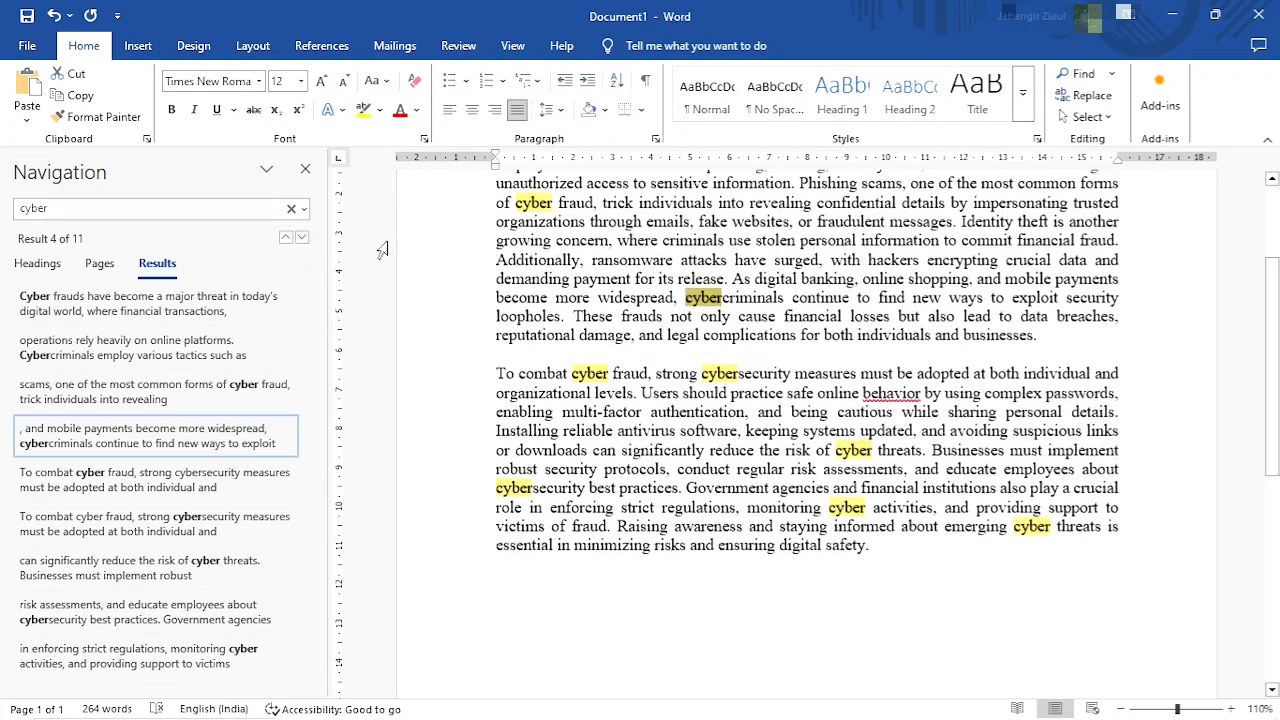
click(702, 299)
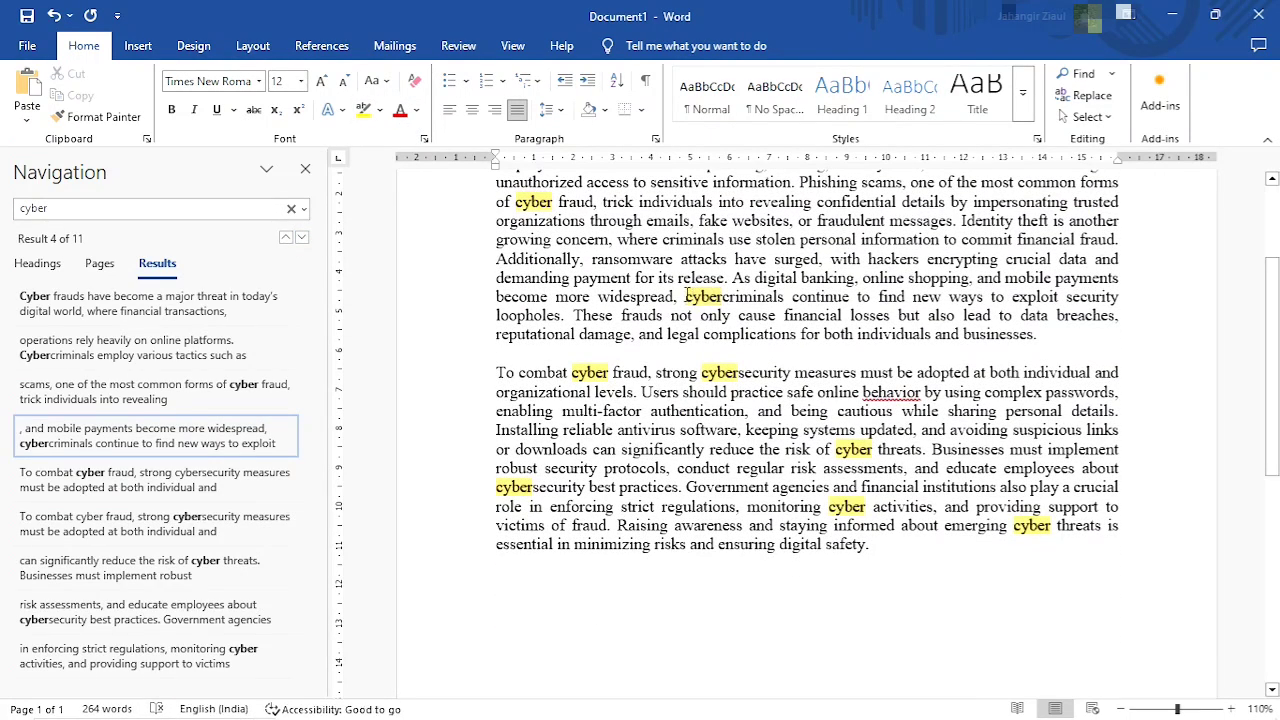
drag(722, 297, 686, 297)
click(363, 111)
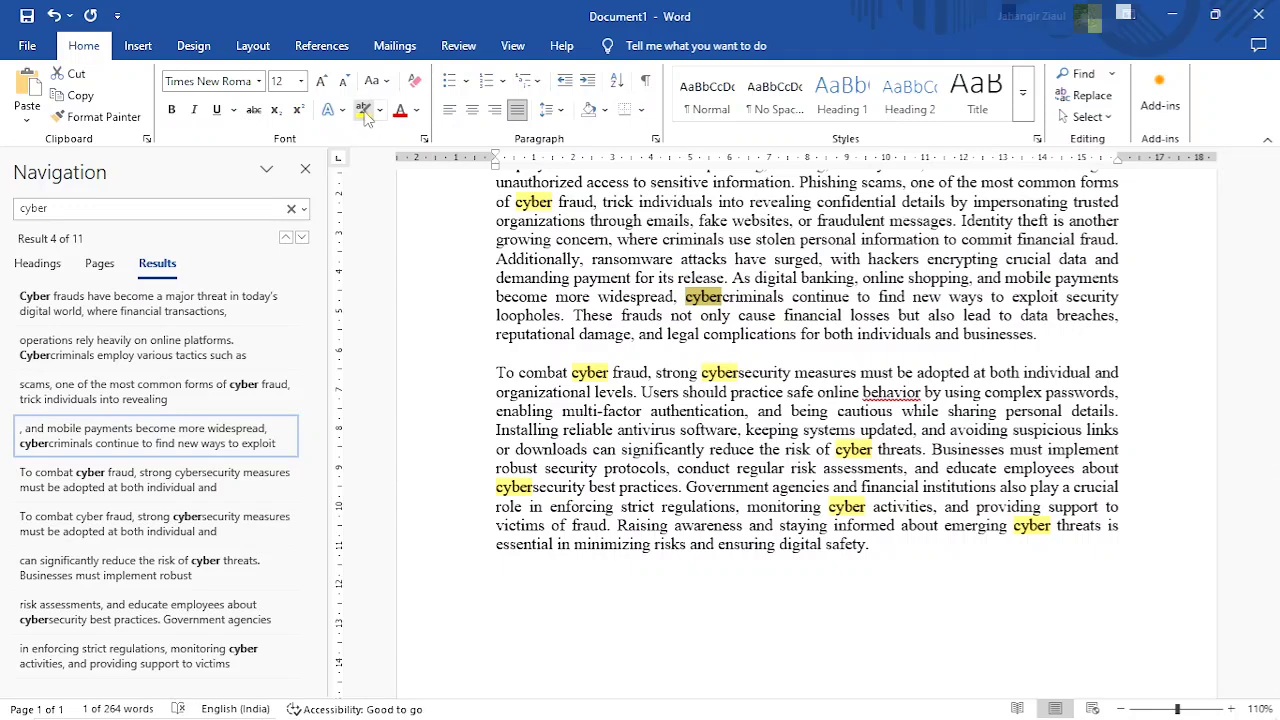
Step: Highlight in yellow the "cyber" of "To combat cyber fraud" and of "strong cybersecurity measures" in the second paragraph
click(603, 345)
double_click(590, 372)
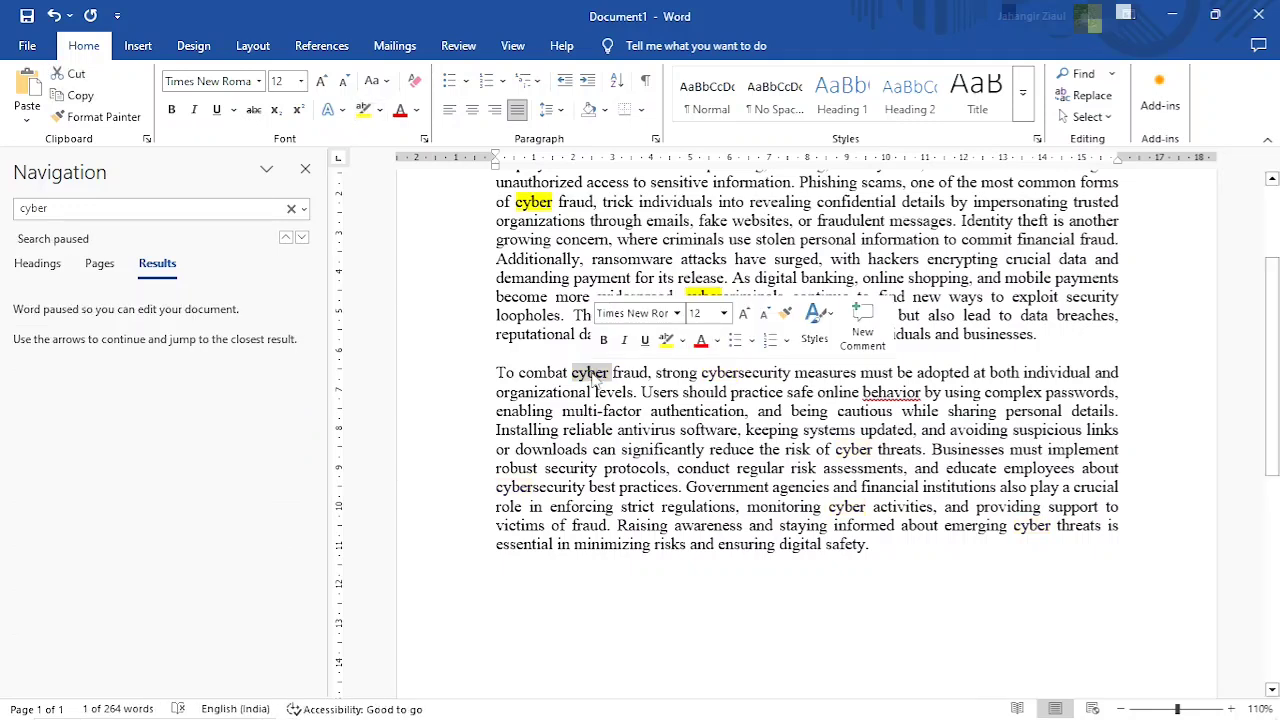
click(363, 111)
click(610, 239)
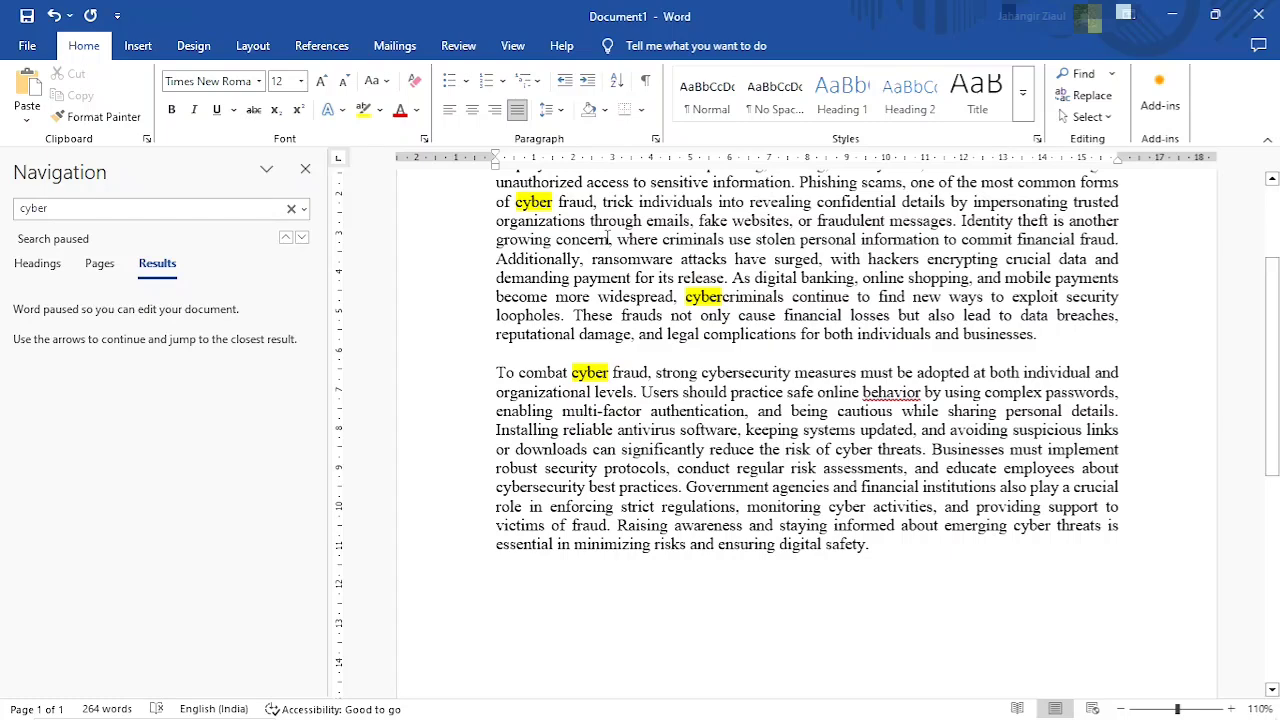
click(302, 238)
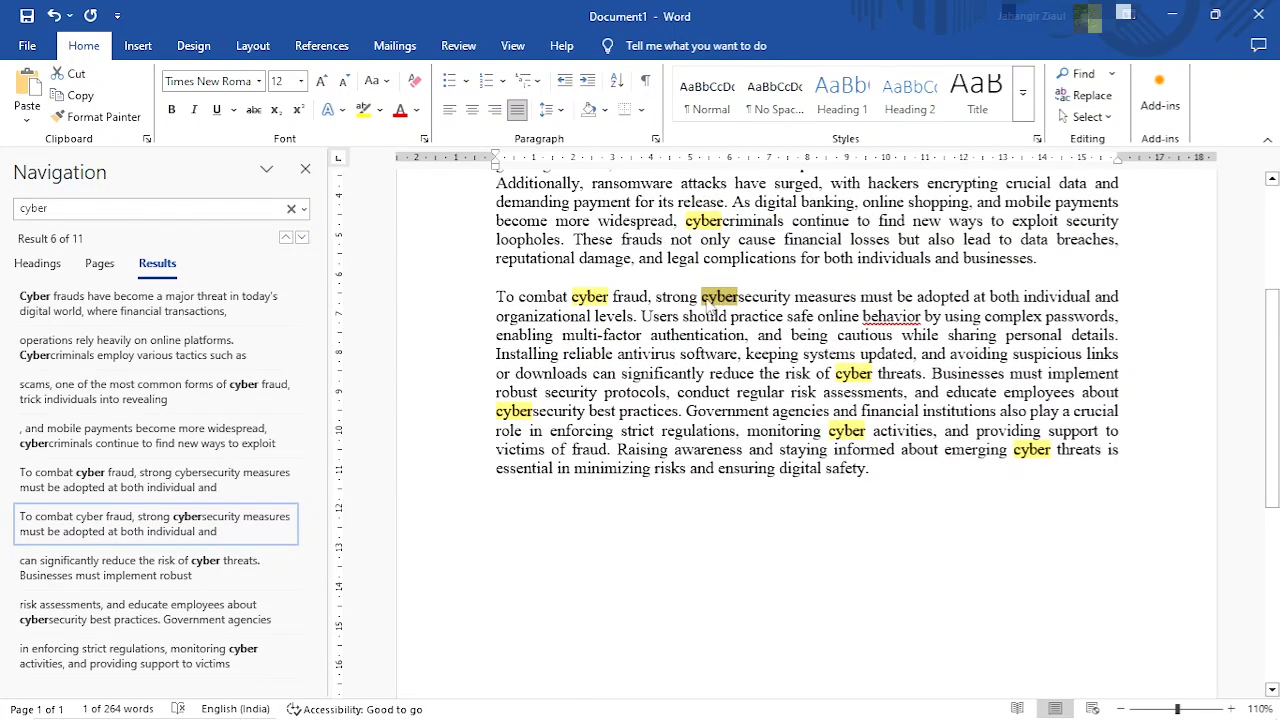
click(700, 297)
drag(700, 297, 737, 297)
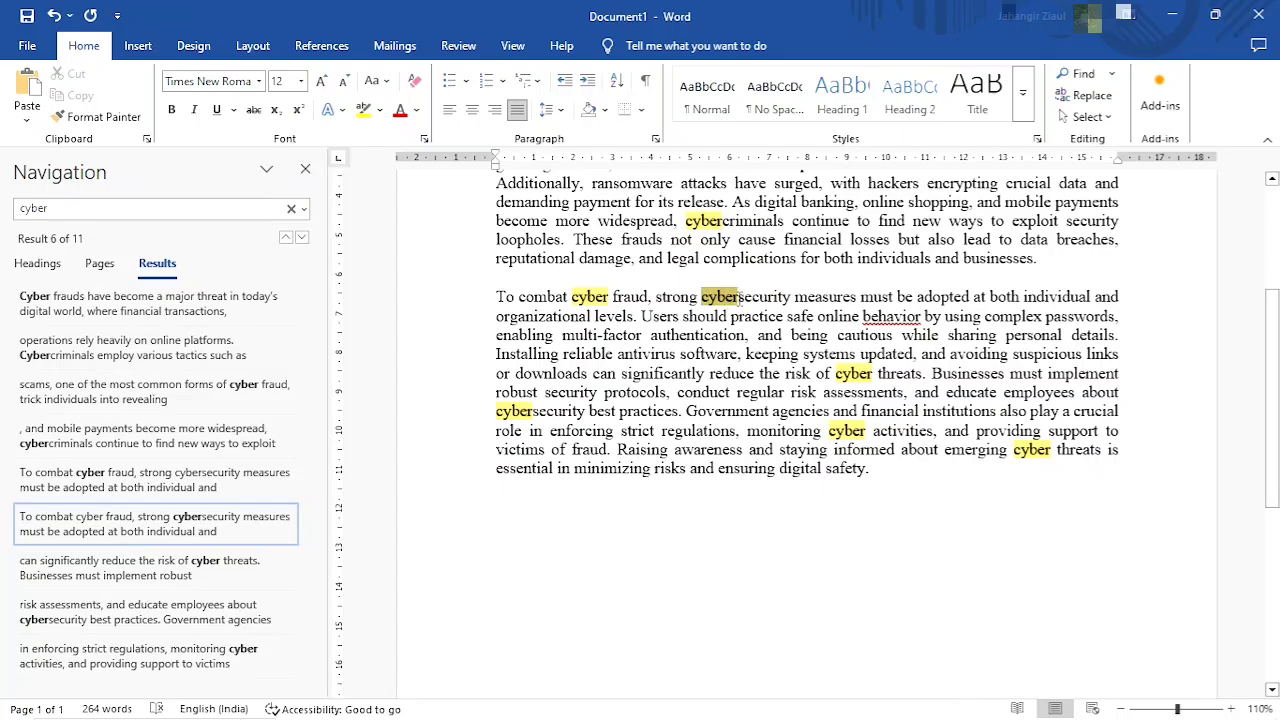
click(363, 109)
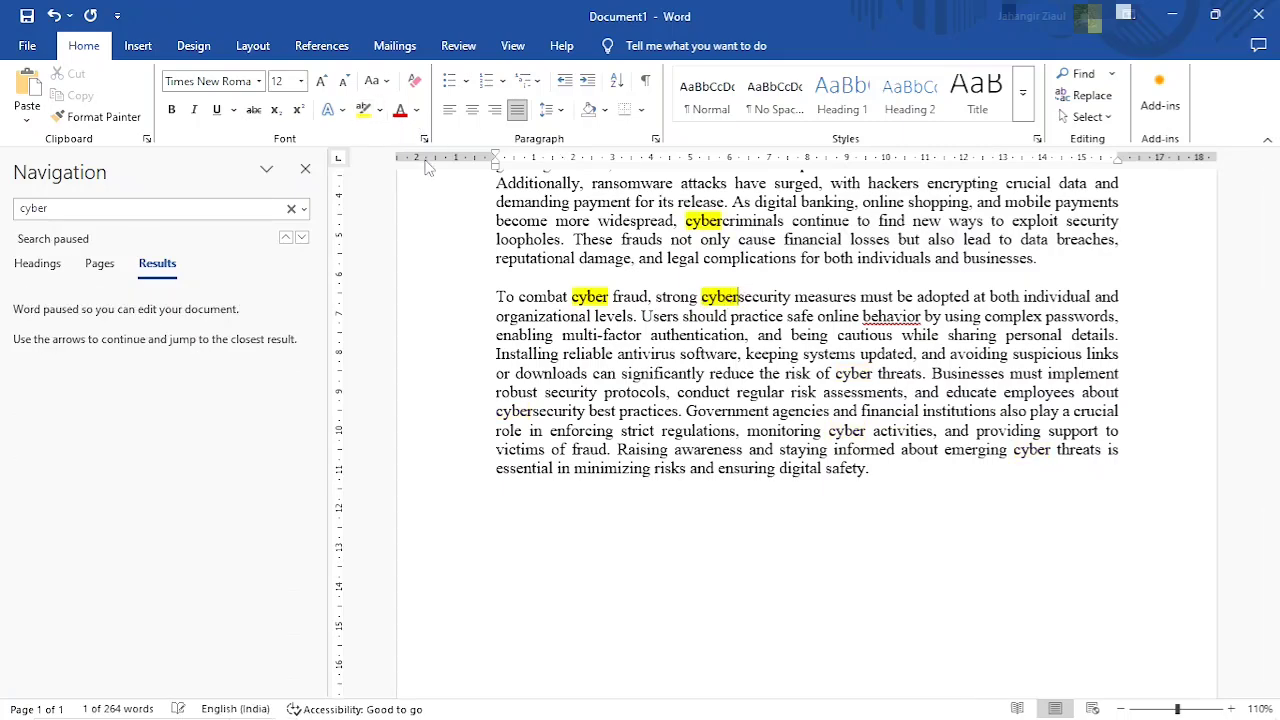
Step: Go to the next search match and select the "cyber" of "risk of cyber threats"
click(302, 238)
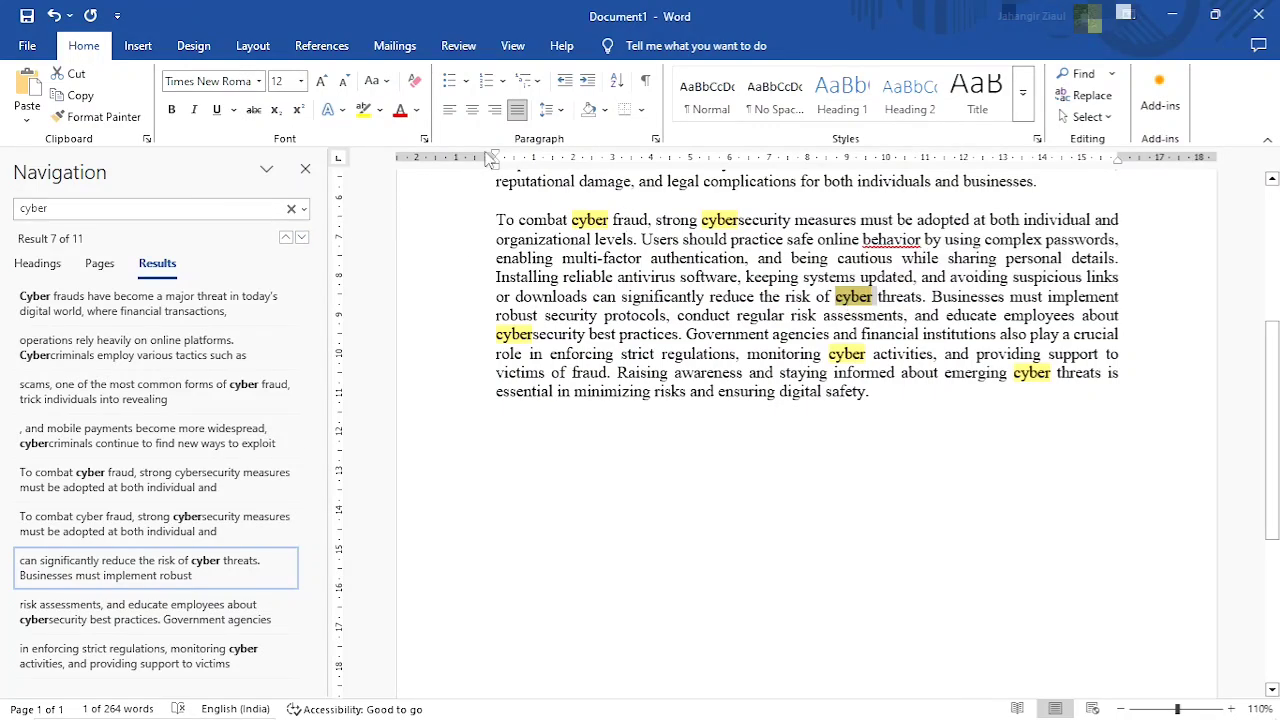
click(875, 306)
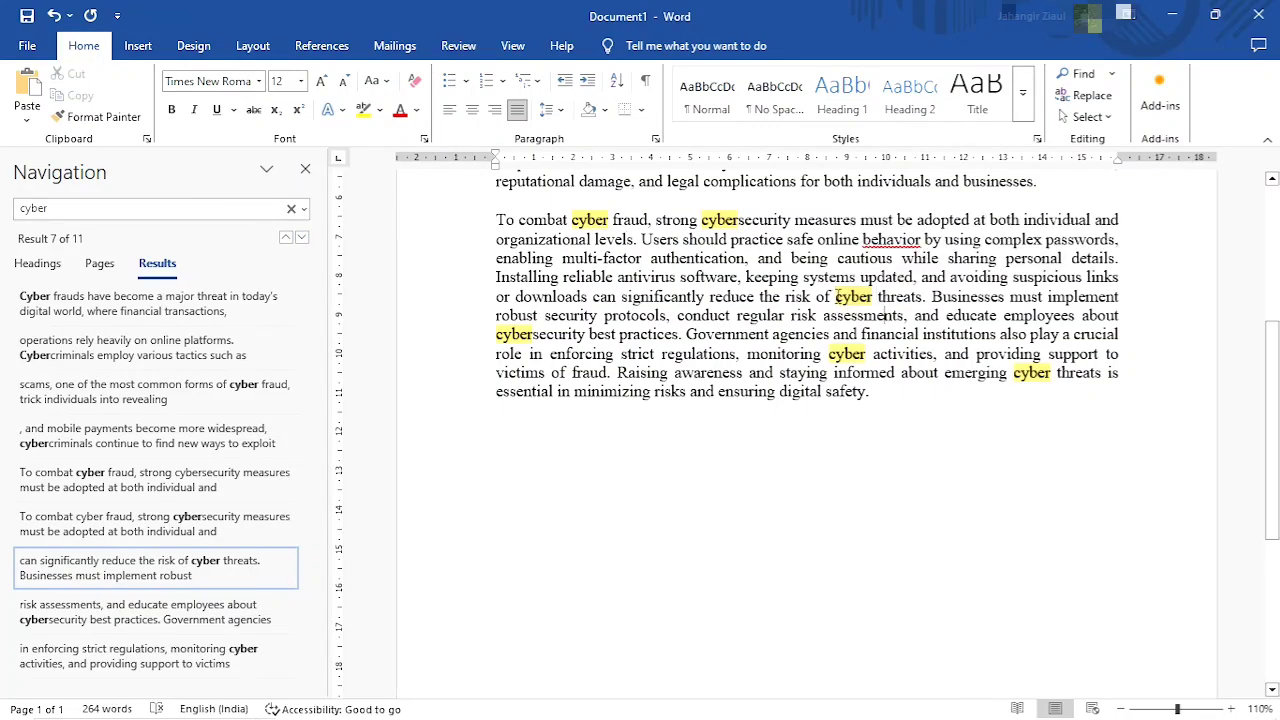
key(ctrl+shift+Right)
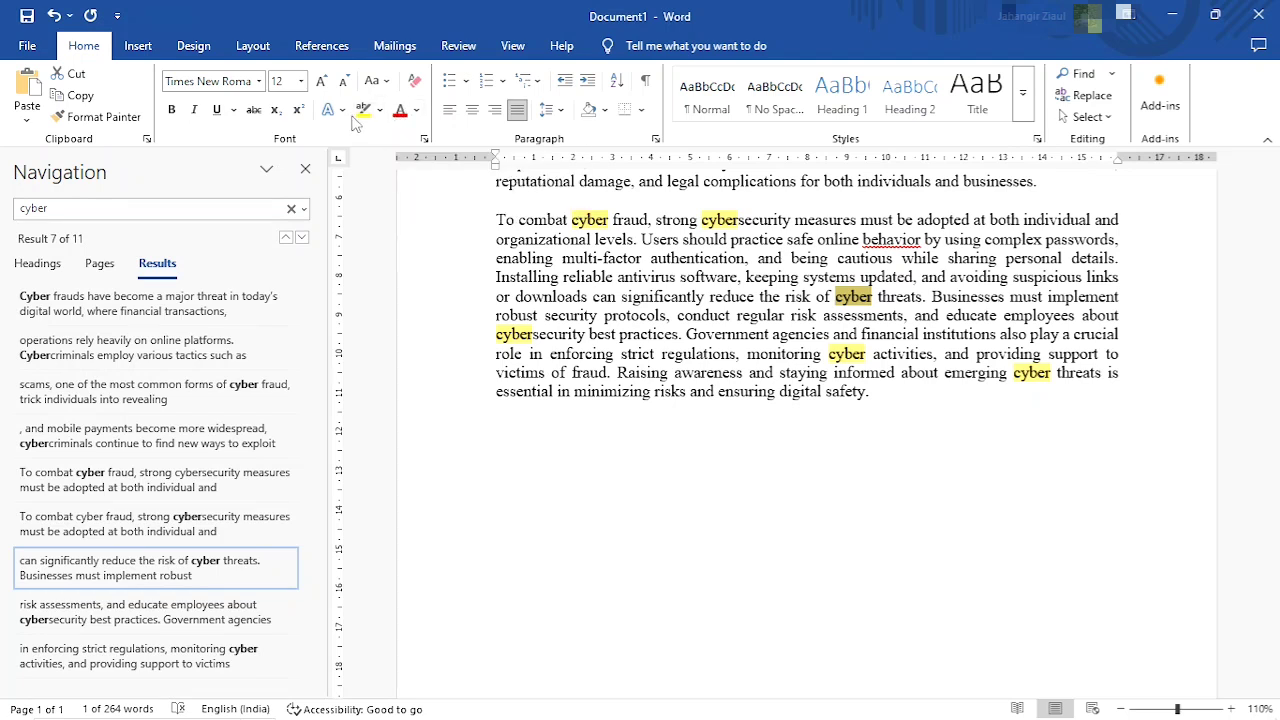
Step: Highlight in yellow the "cyber" of "cybersecurity best practices" in the second paragraph
click(505, 334)
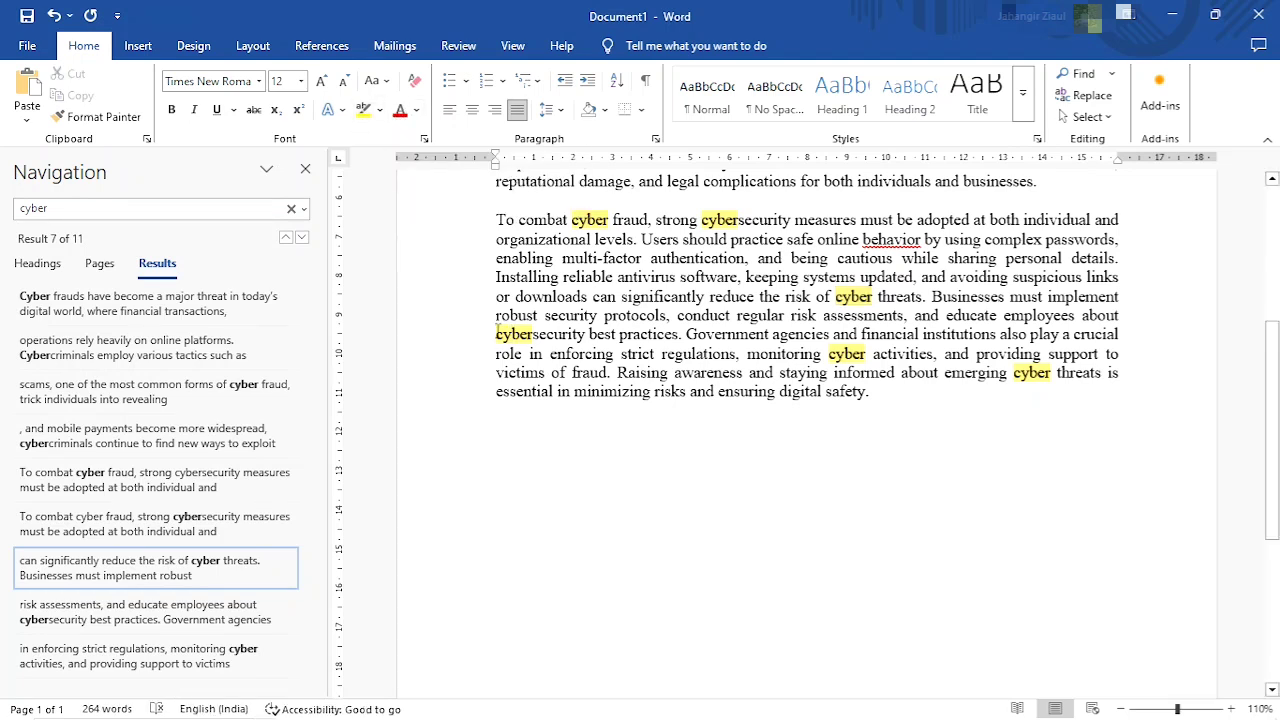
drag(505, 334, 533, 335)
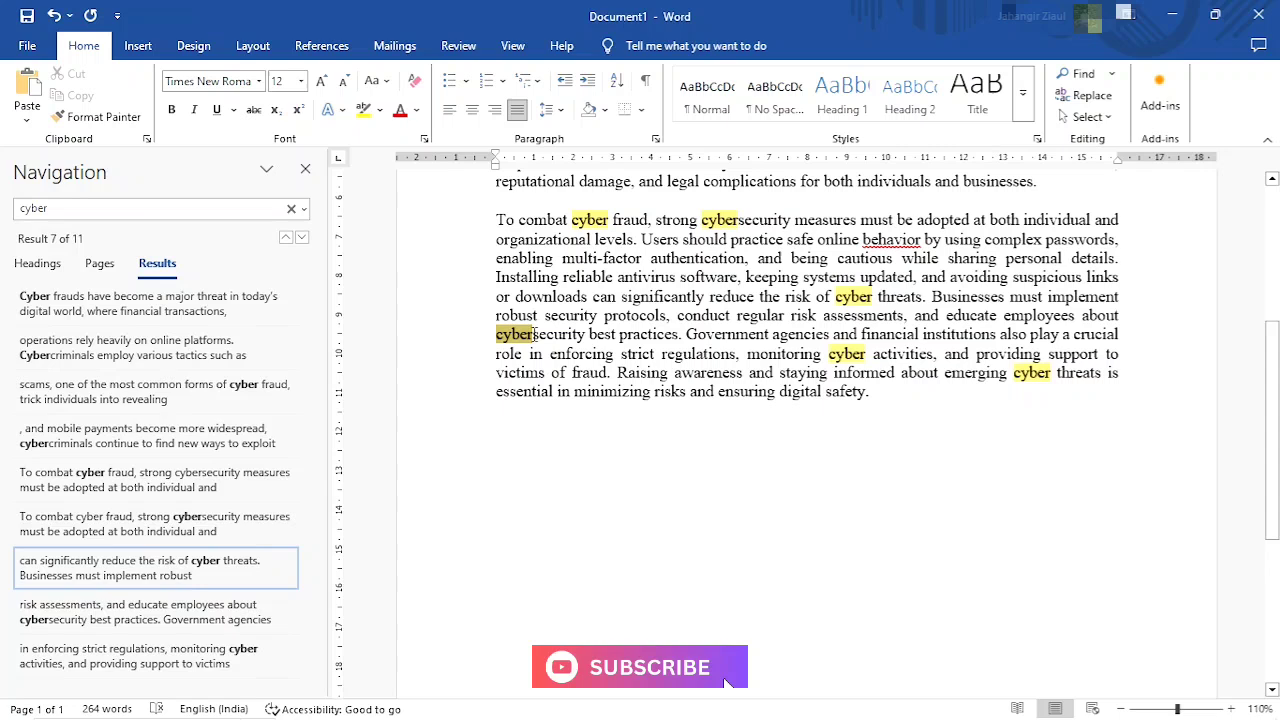
click(366, 112)
Step: Highlight in yellow the "cyber" of "monitoring cyber activities" and of "emerging cyber threats" in the second paragraph
click(831, 347)
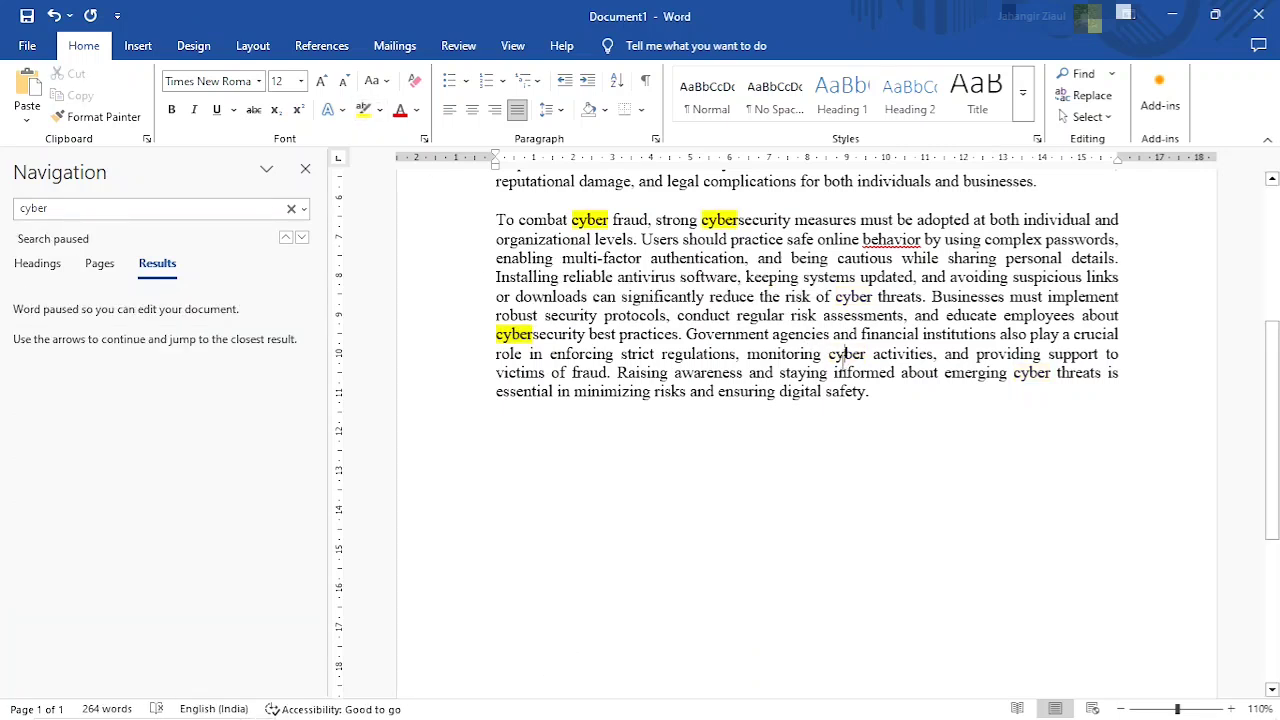
double_click(843, 371)
double_click(845, 354)
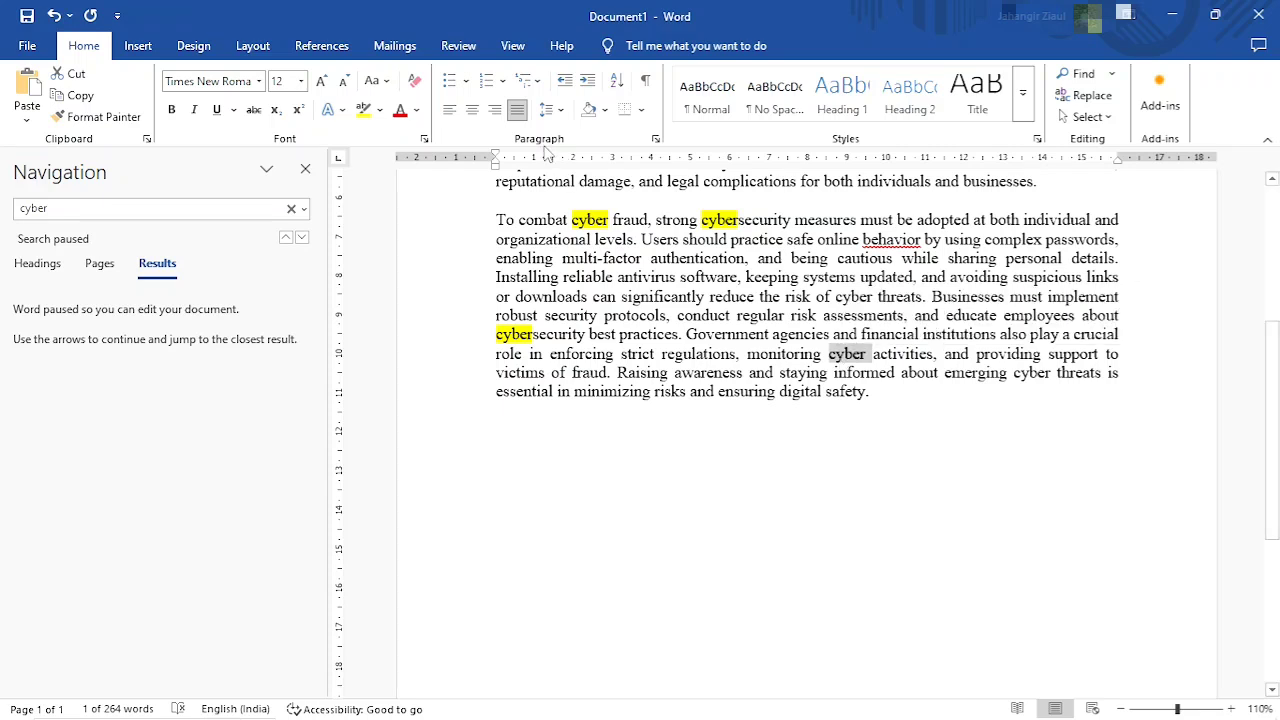
click(364, 110)
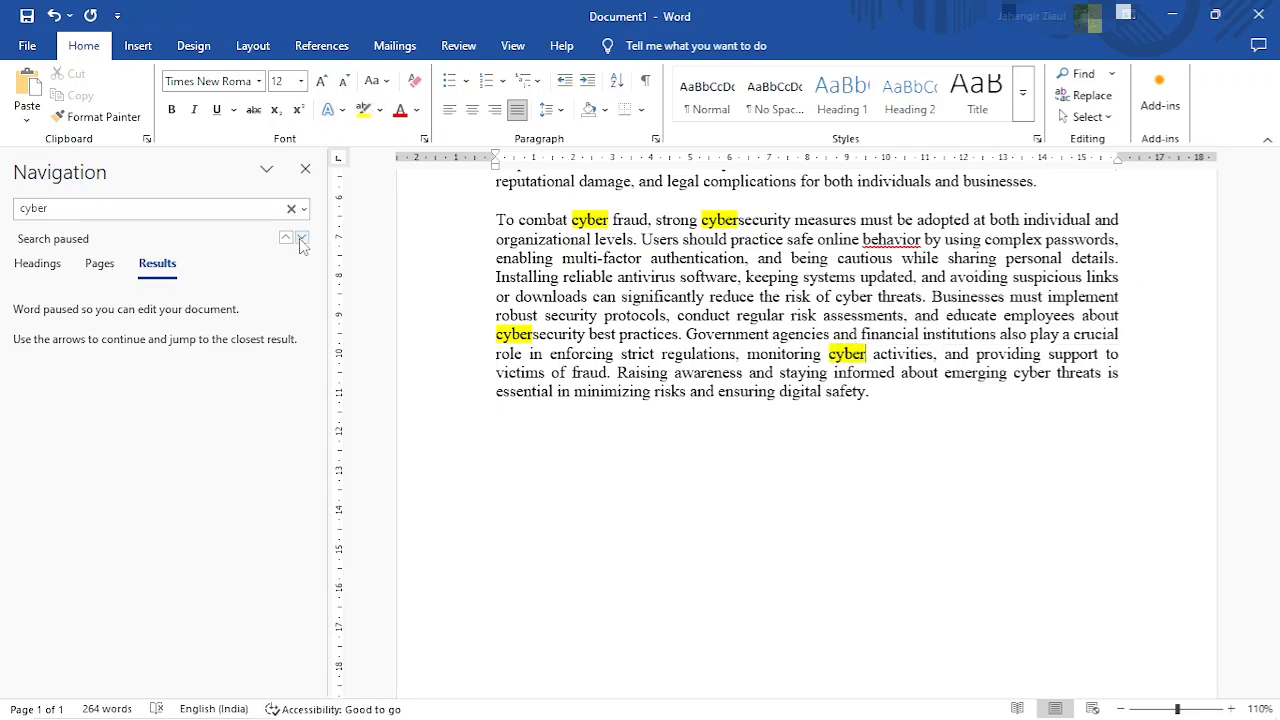
click(300, 240)
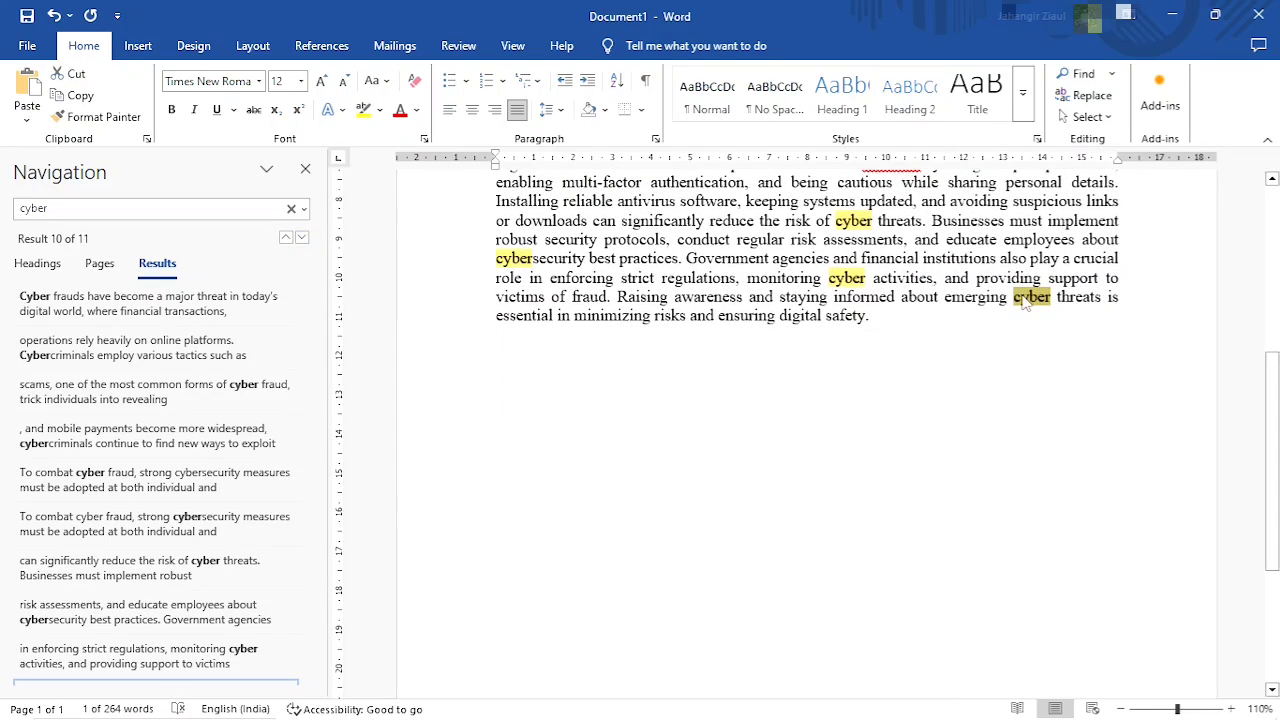
click(364, 110)
Step: Highlight the word "Cyber" in the header title in yellow and return to the body text
scroll(843, 226, up, 7)
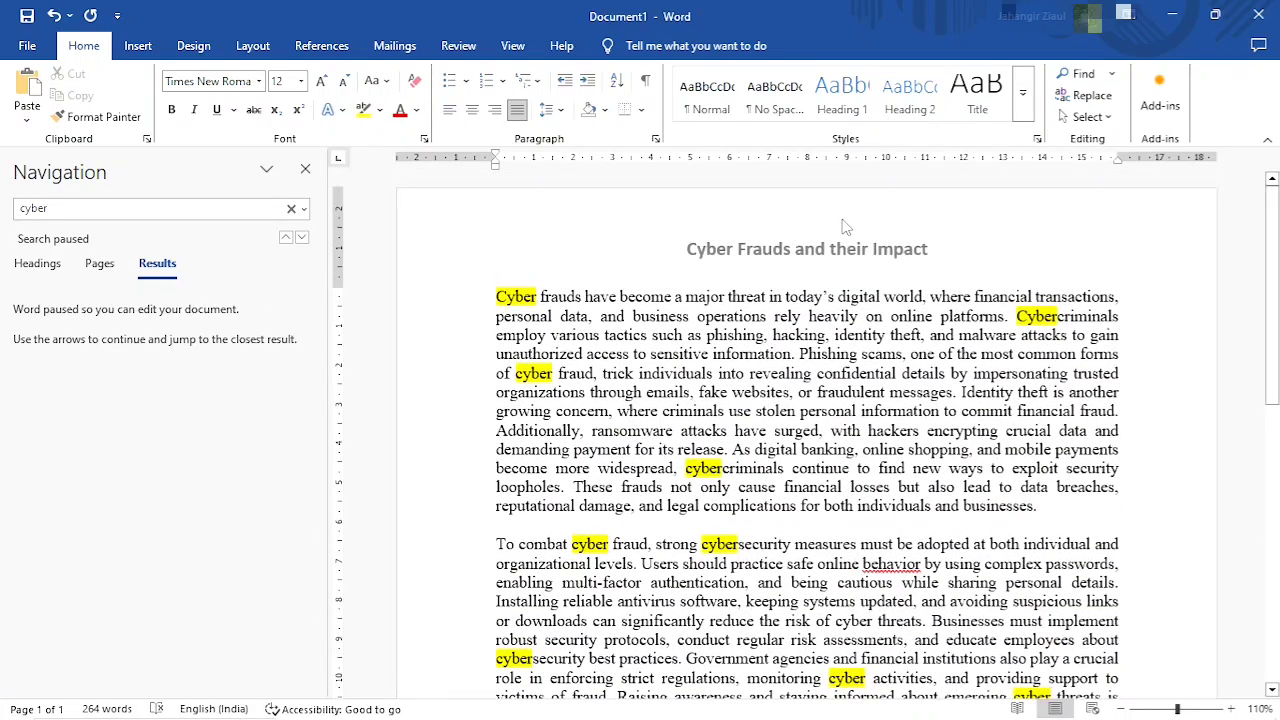
double_click(787, 247)
double_click(715, 250)
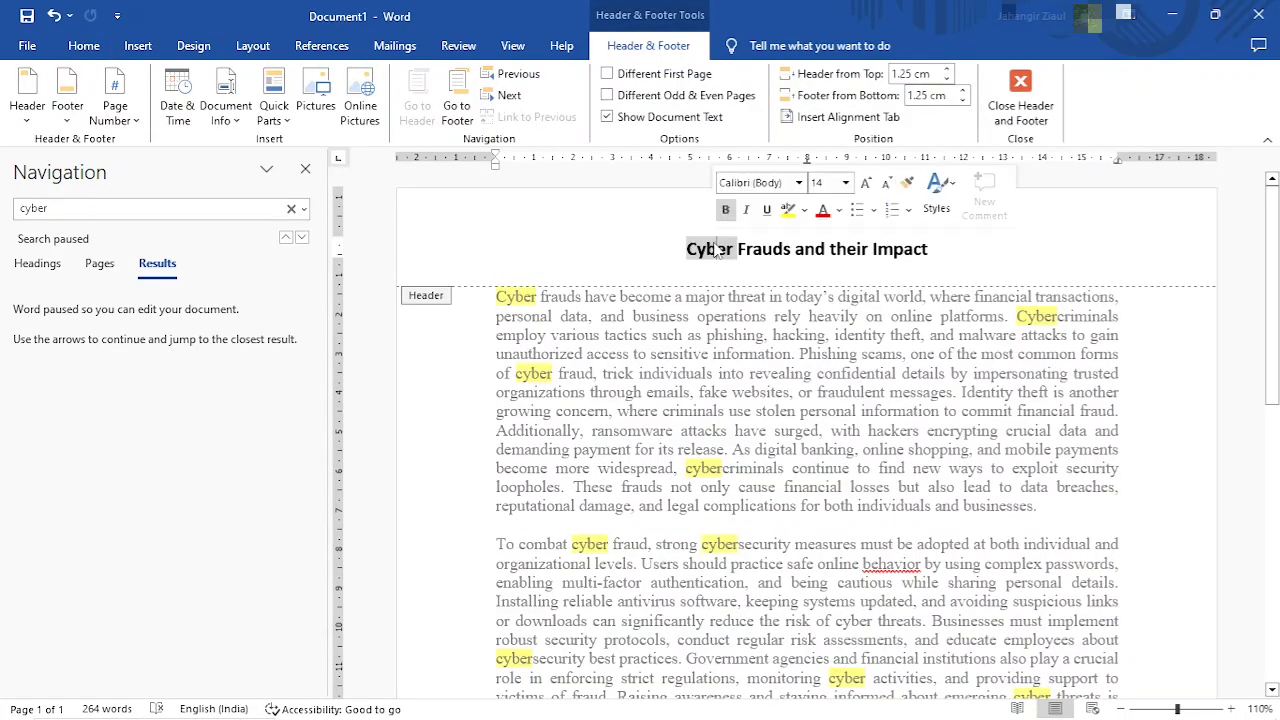
click(90, 48)
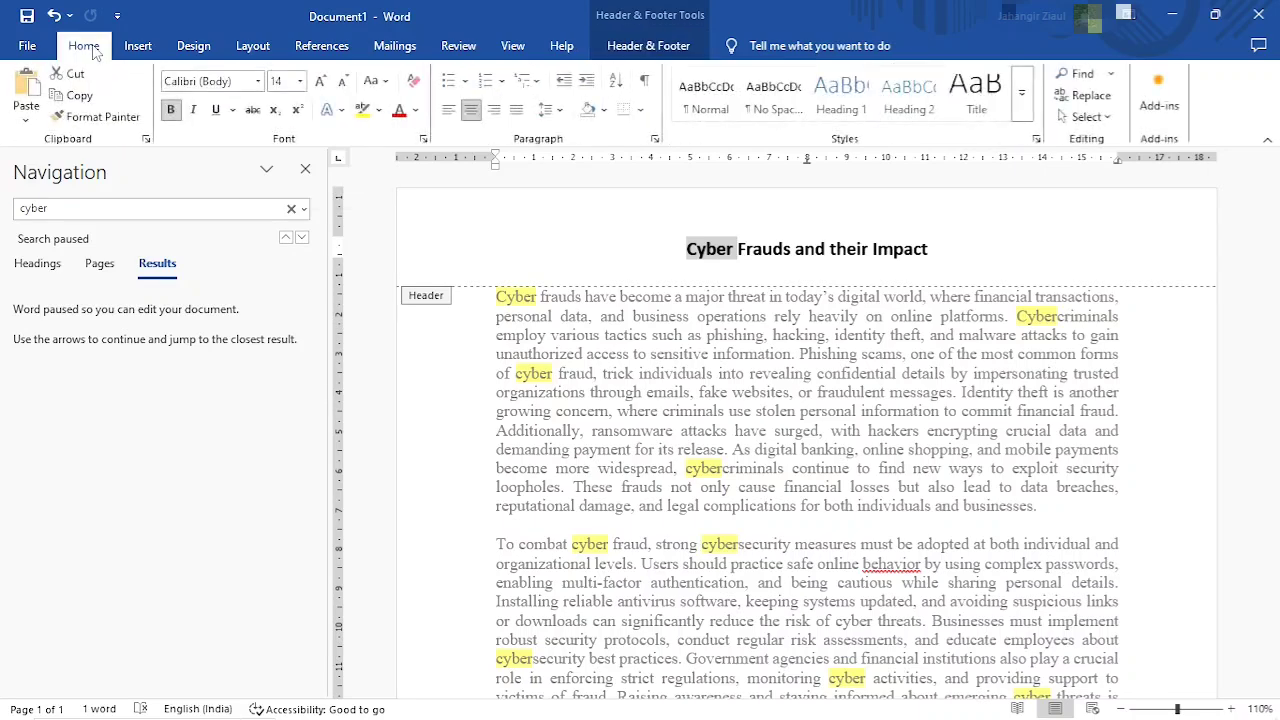
click(363, 110)
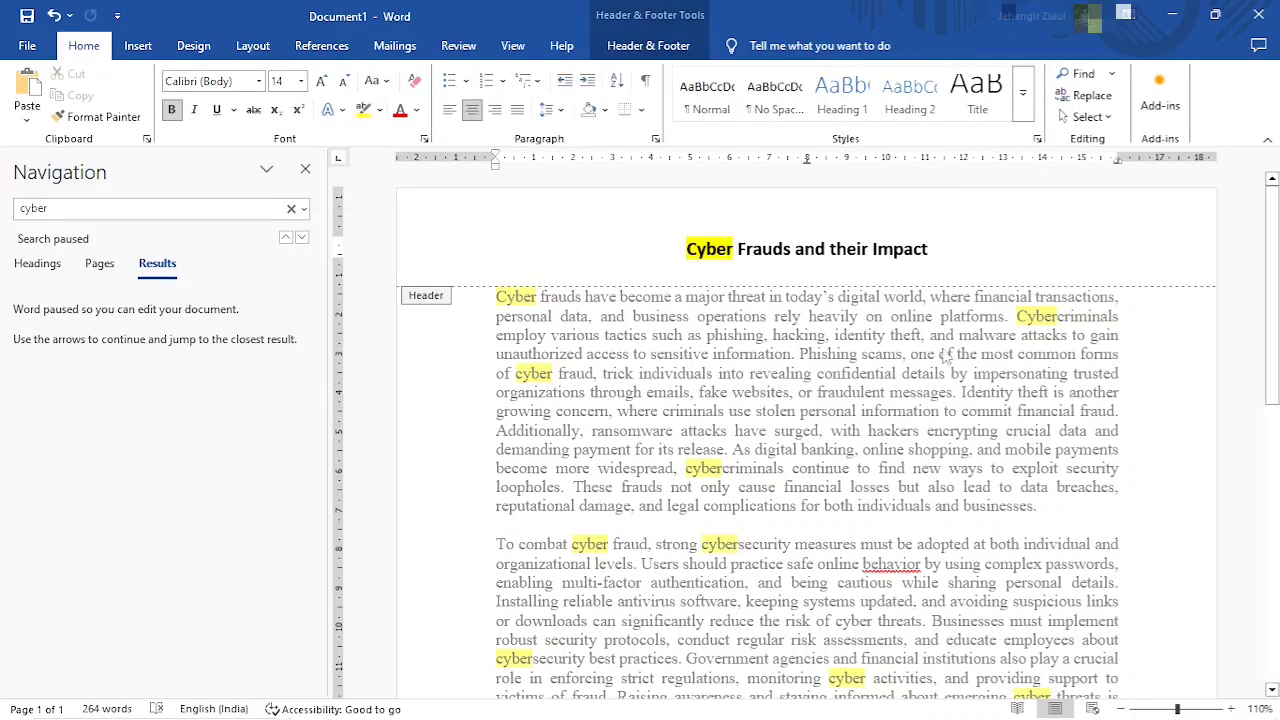
double_click(940, 354)
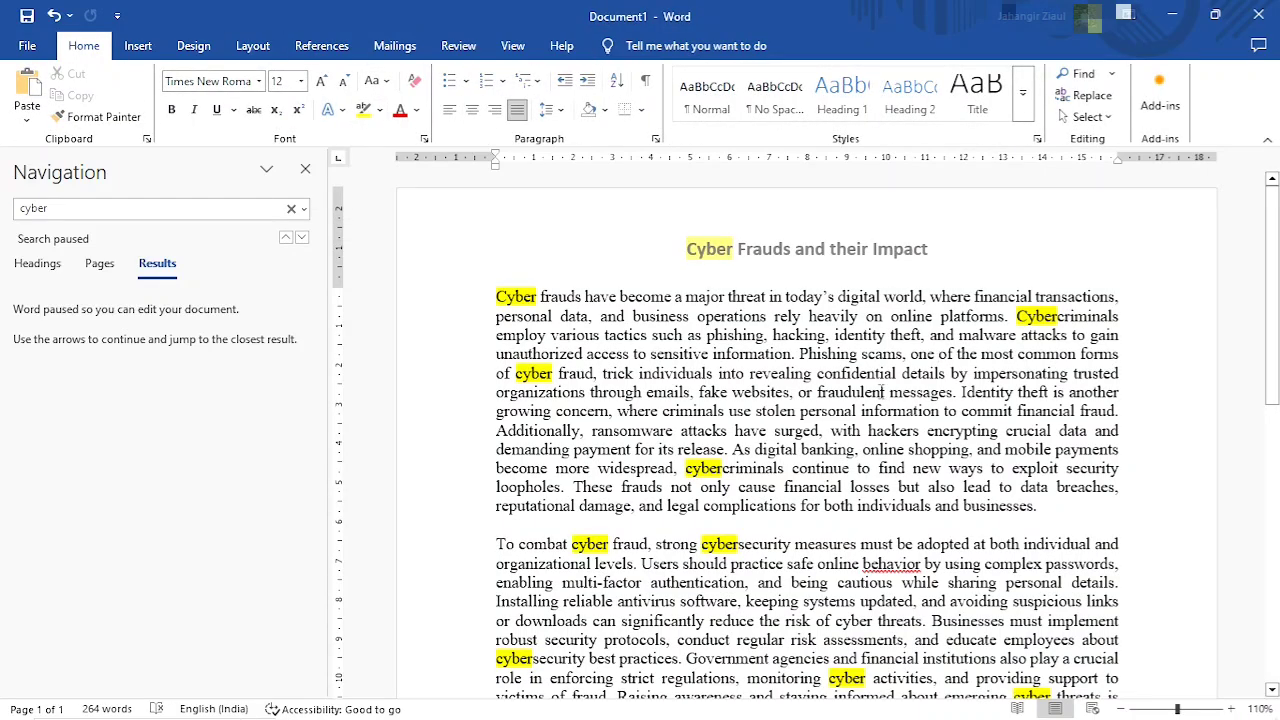
Step: Review the highlighted "cyber" occurrences by reopening the document search, and close the search results
scroll(870, 402, down, 5)
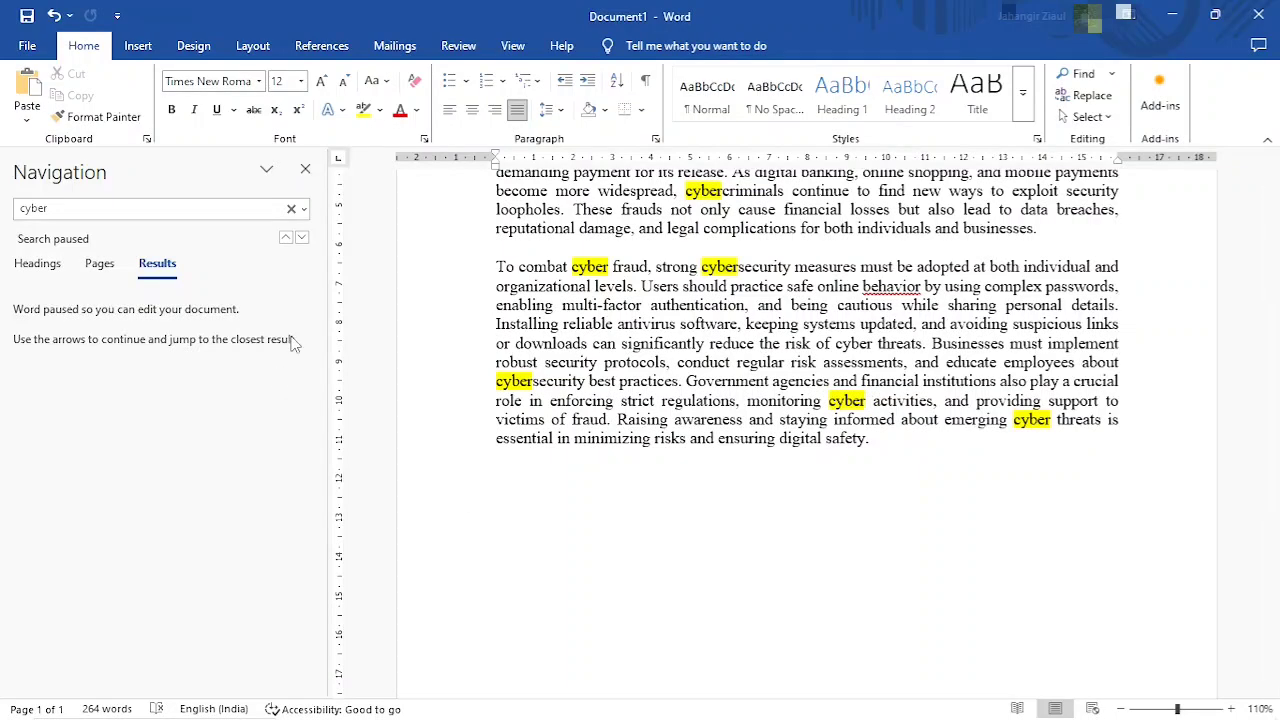
click(305, 169)
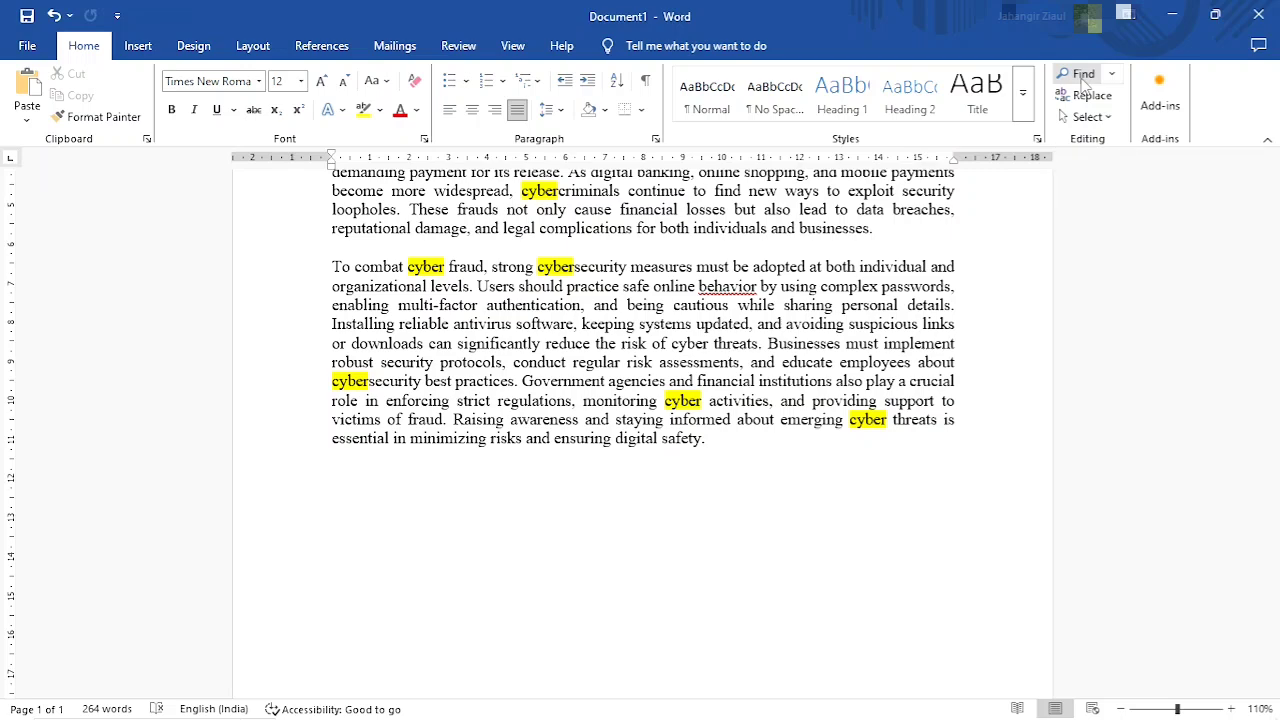
click(1083, 74)
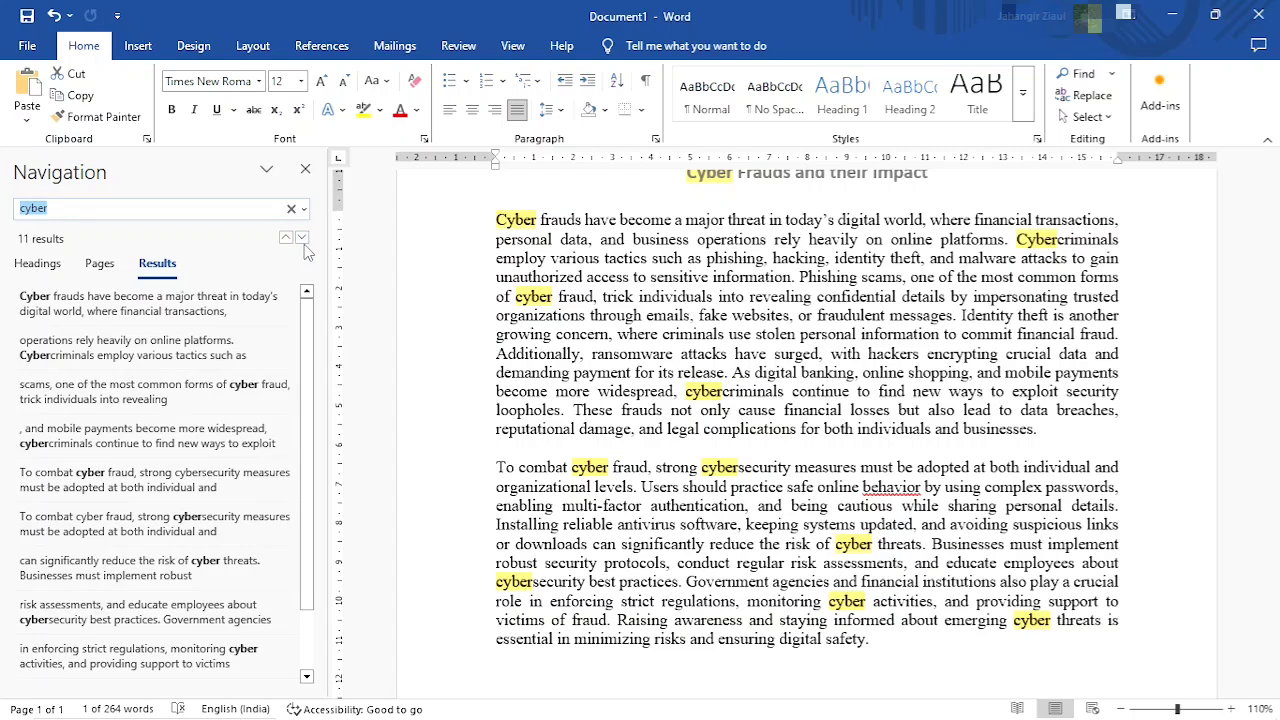
click(307, 170)
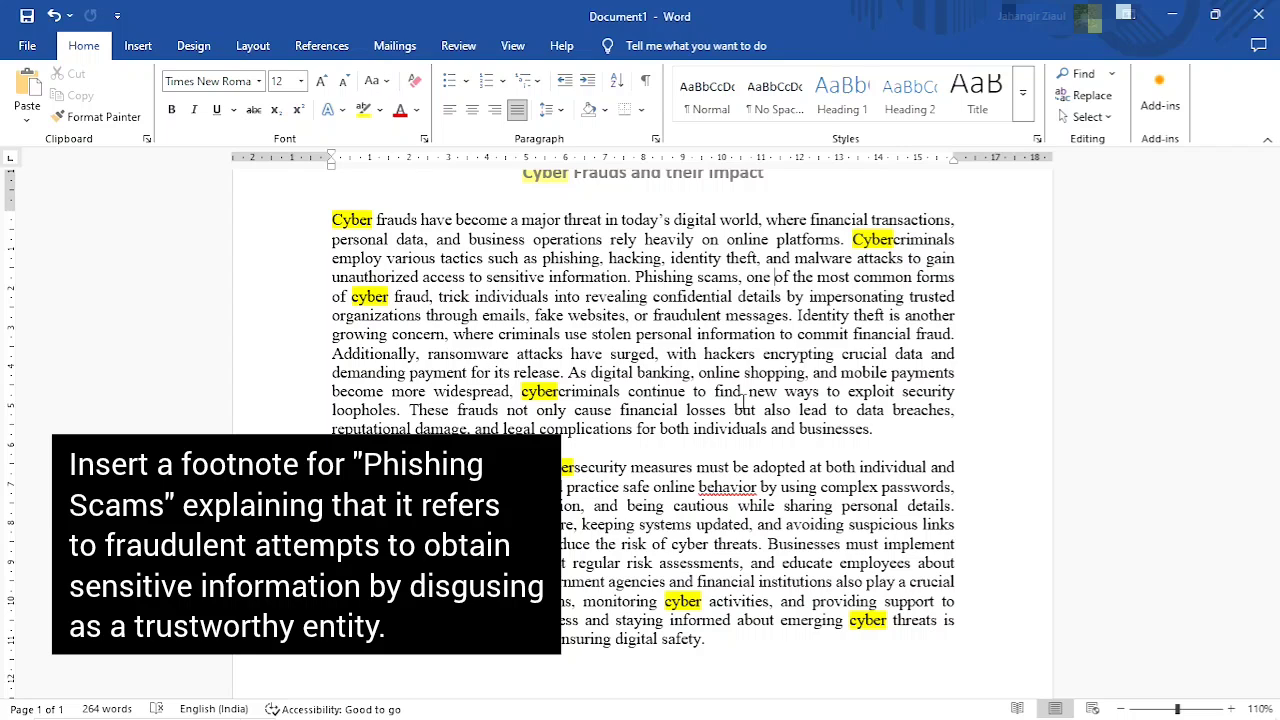
scroll(744, 401, up, 2)
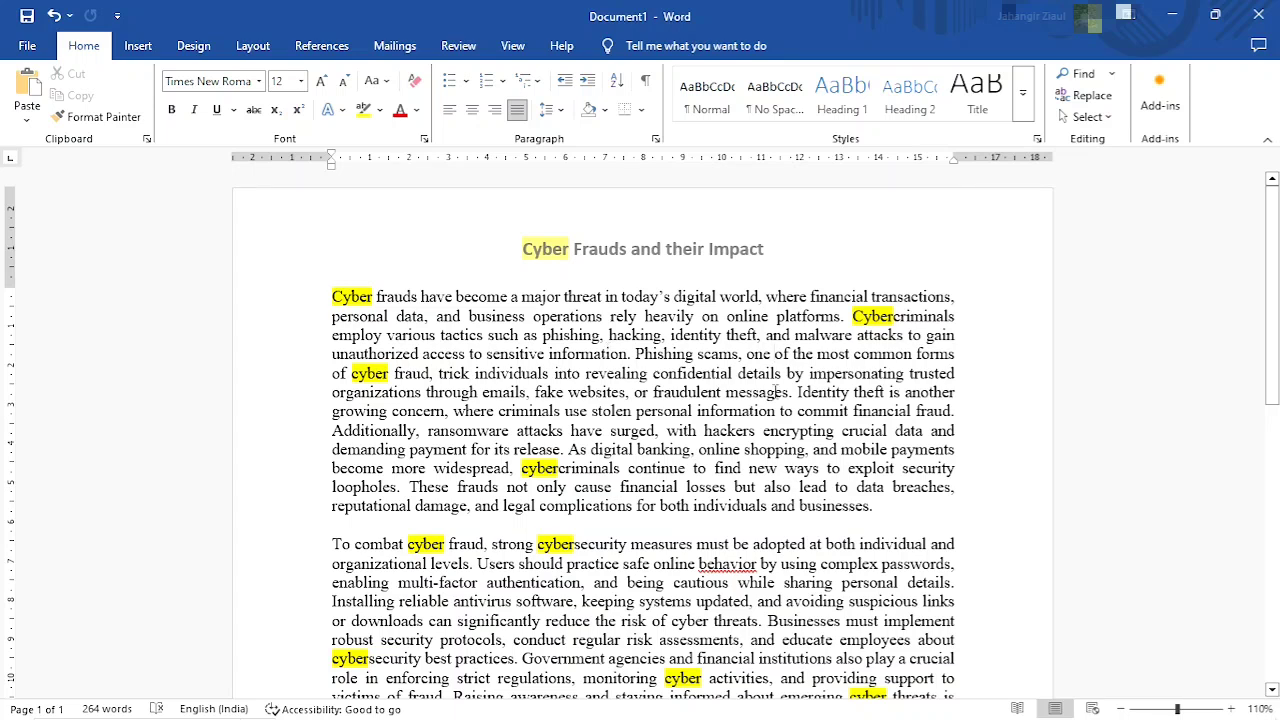
double_click(677, 394)
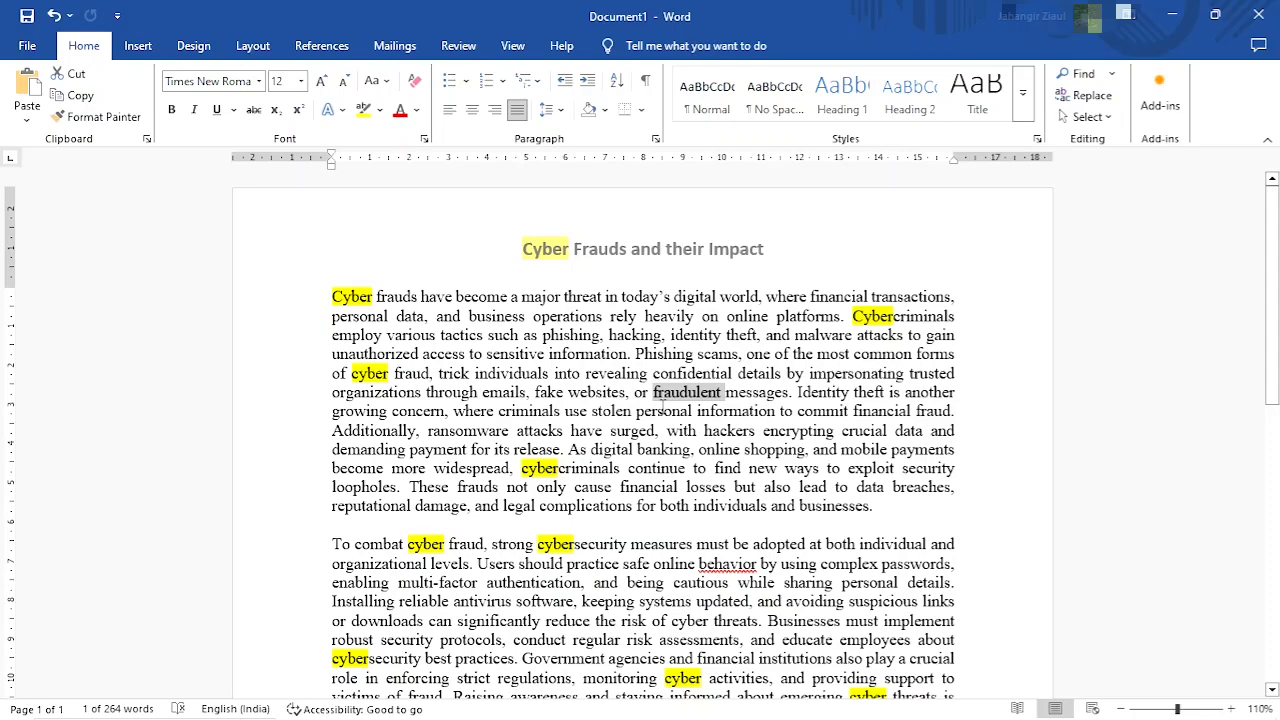
scroll(661, 406, down, 10)
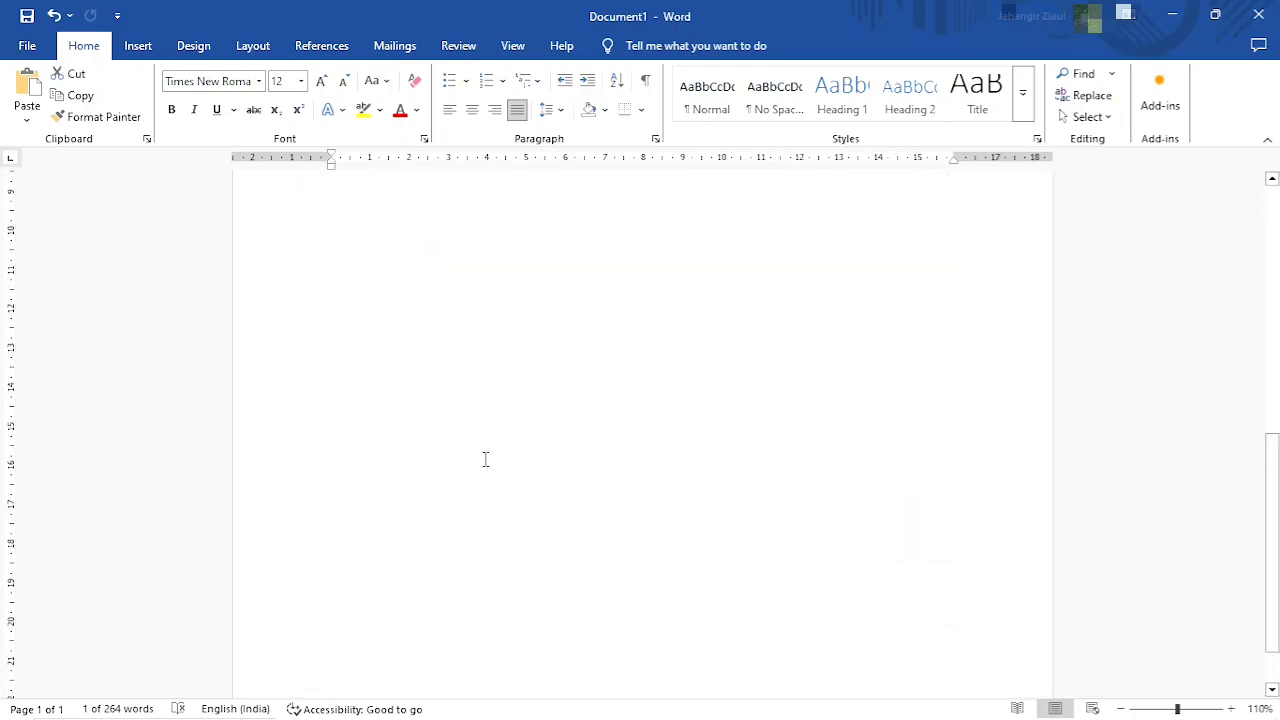
scroll(486, 460, up, 10)
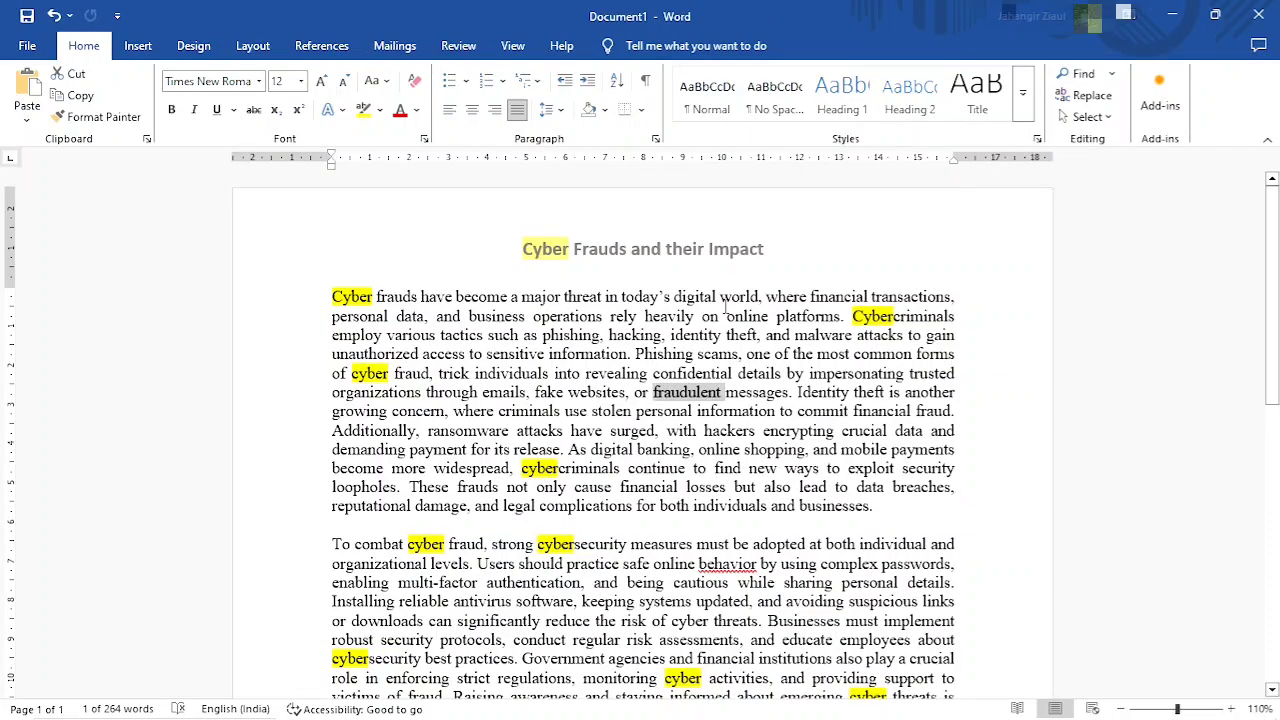
scroll(726, 306, down, 5)
scroll(726, 306, up, 5)
click(729, 316)
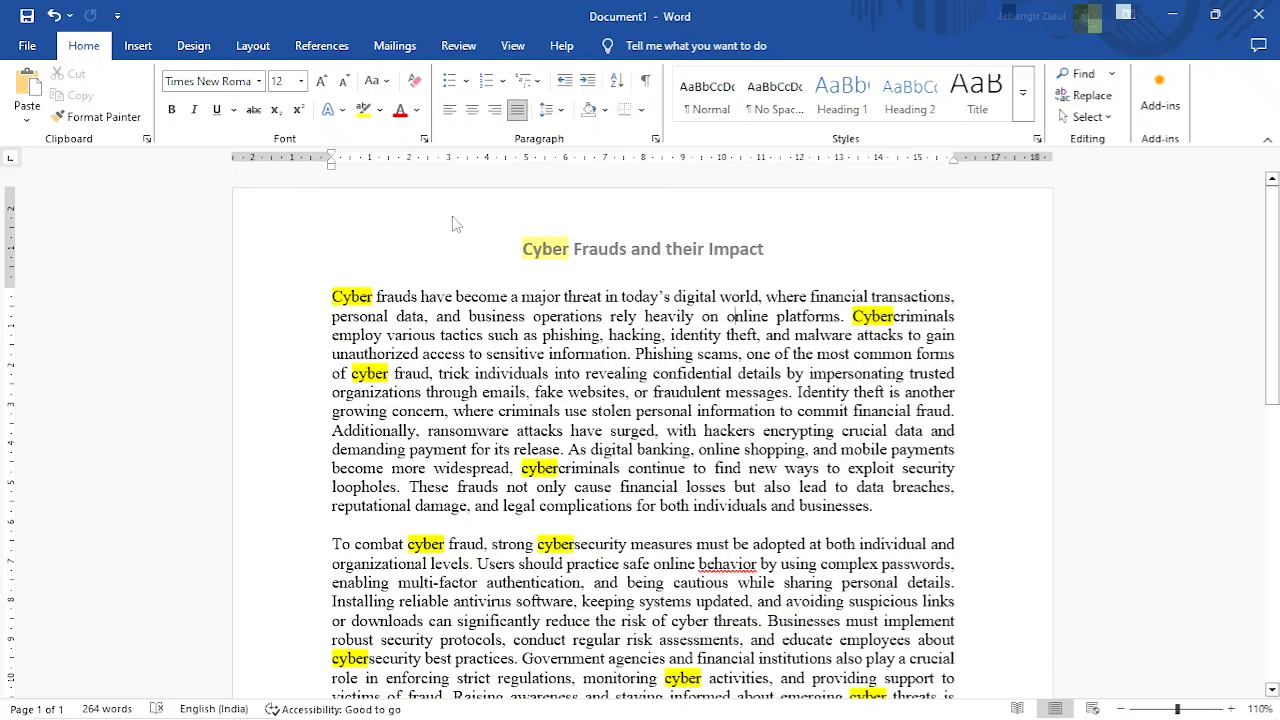
Step: Search the document for "phishing scams" to locate the phrase, and close the search results
key(ctrl+f)
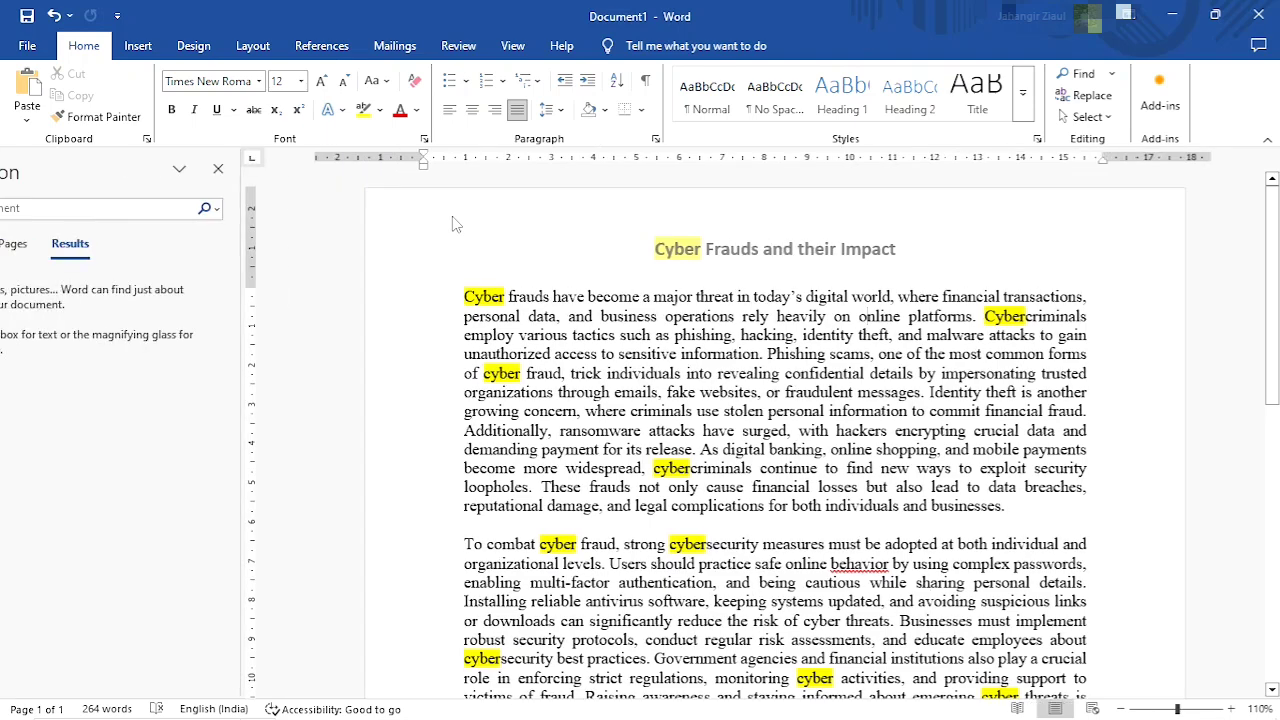
text(phishing)
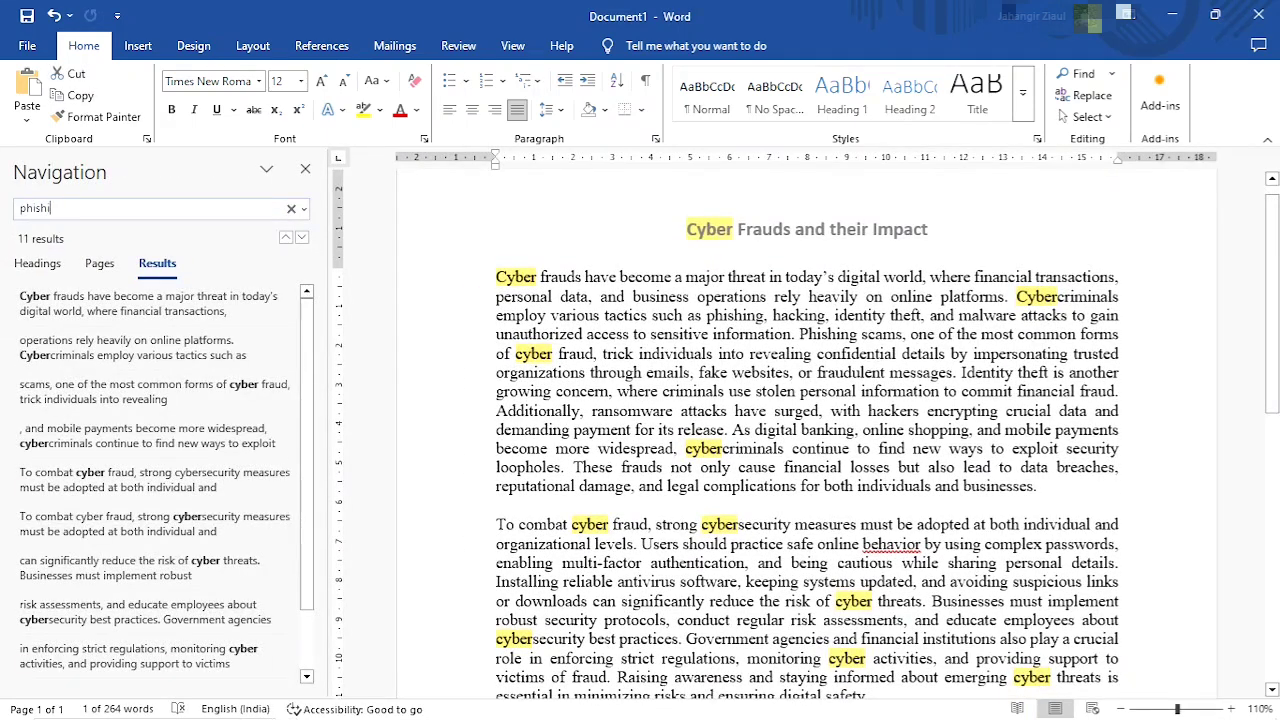
text(scams)
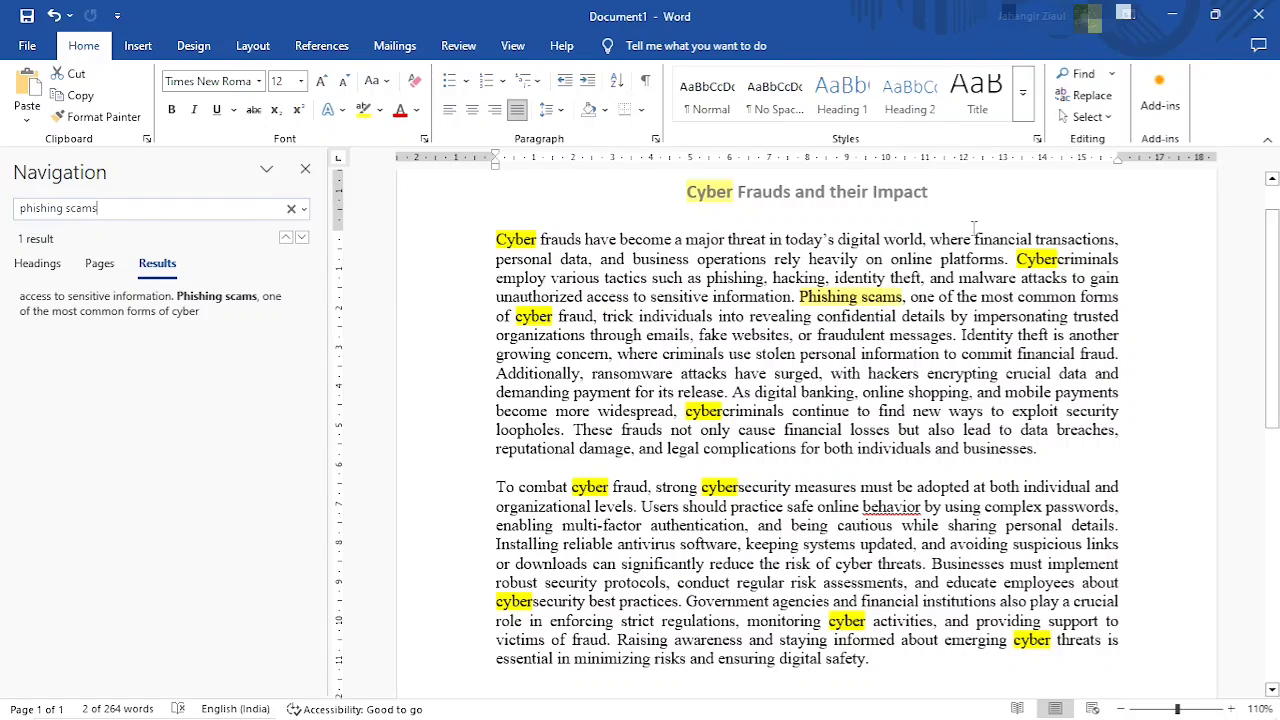
click(305, 169)
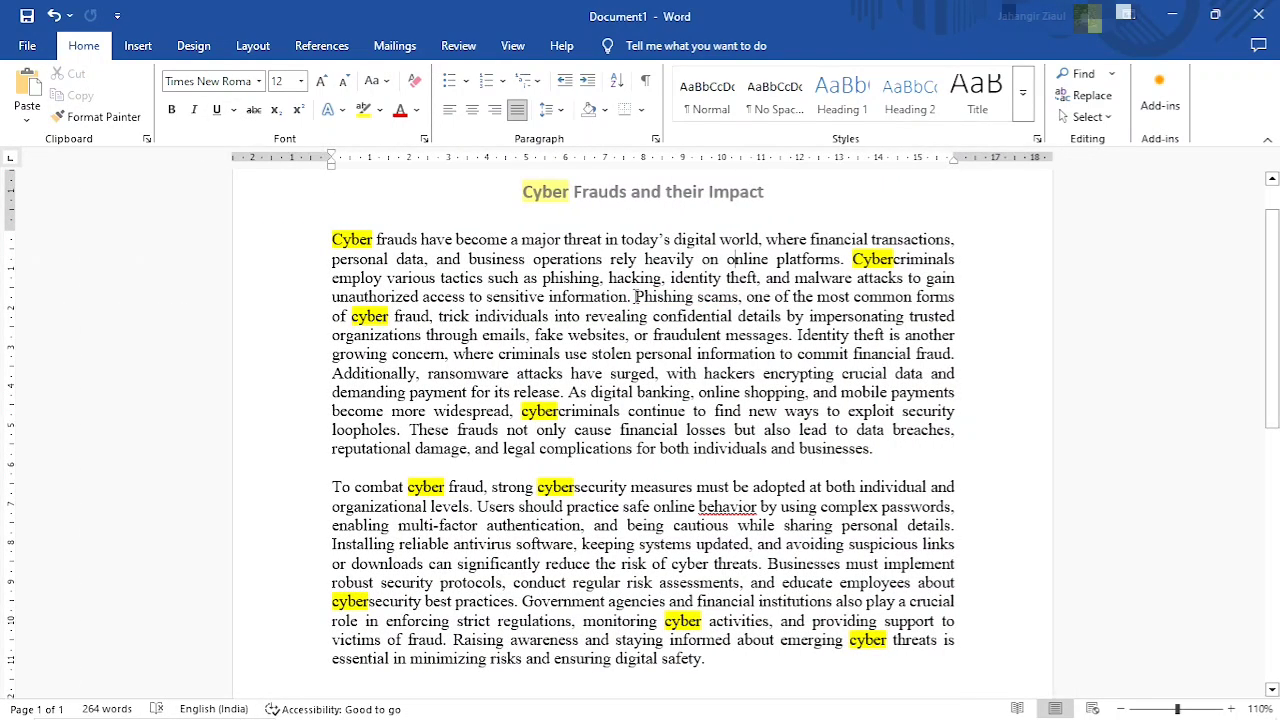
Step: Insert a footnote on the phrase "Phishing scams" in the first paragraph and check its reference mark in the text
drag(634, 296, 738, 296)
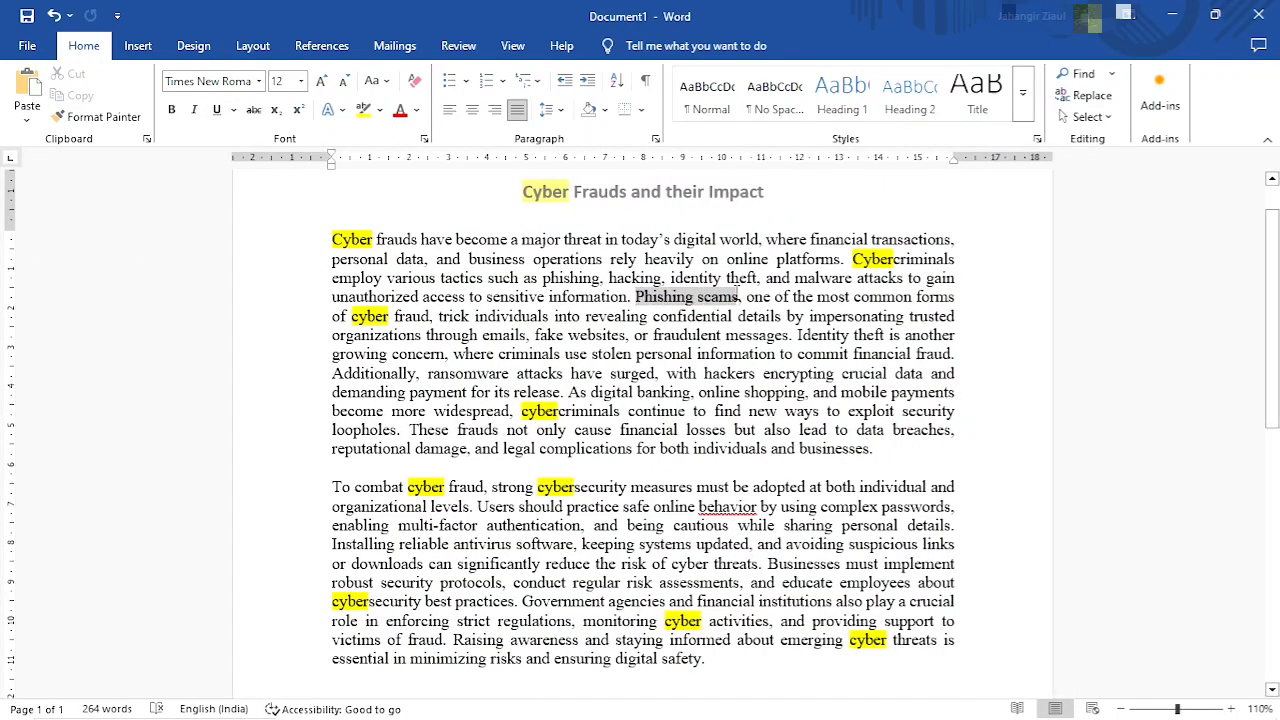
click(138, 46)
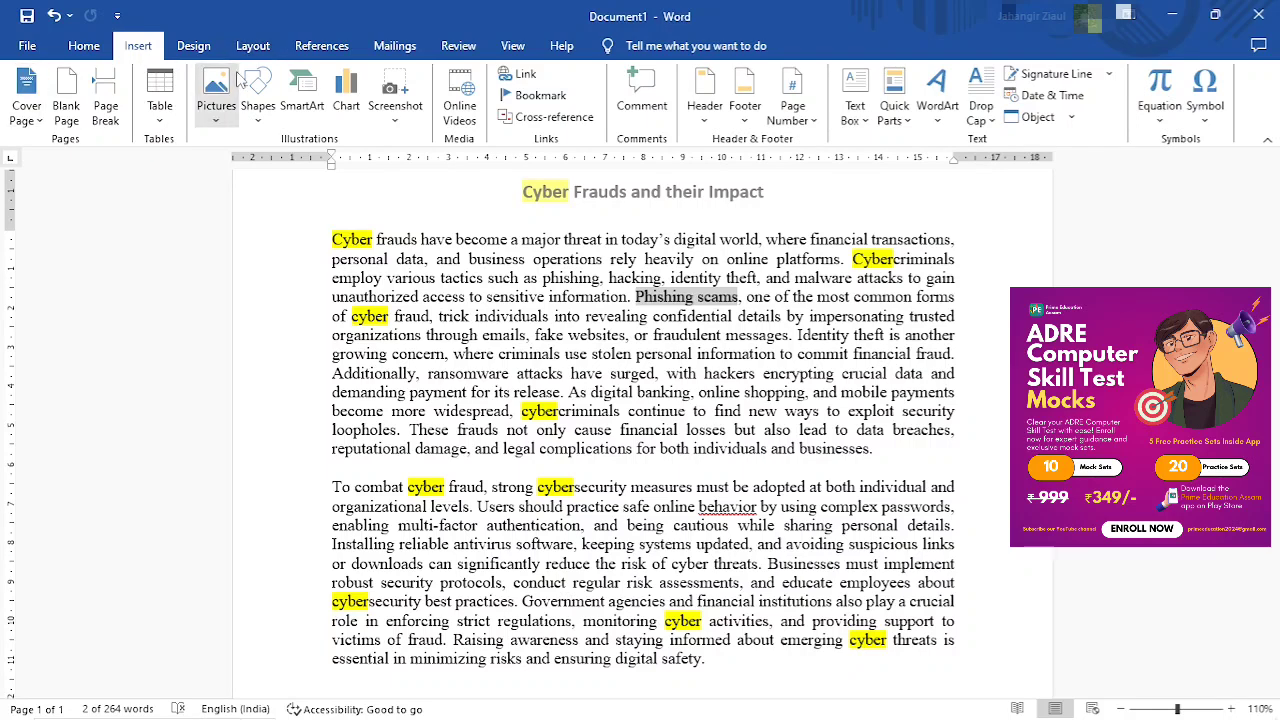
click(189, 45)
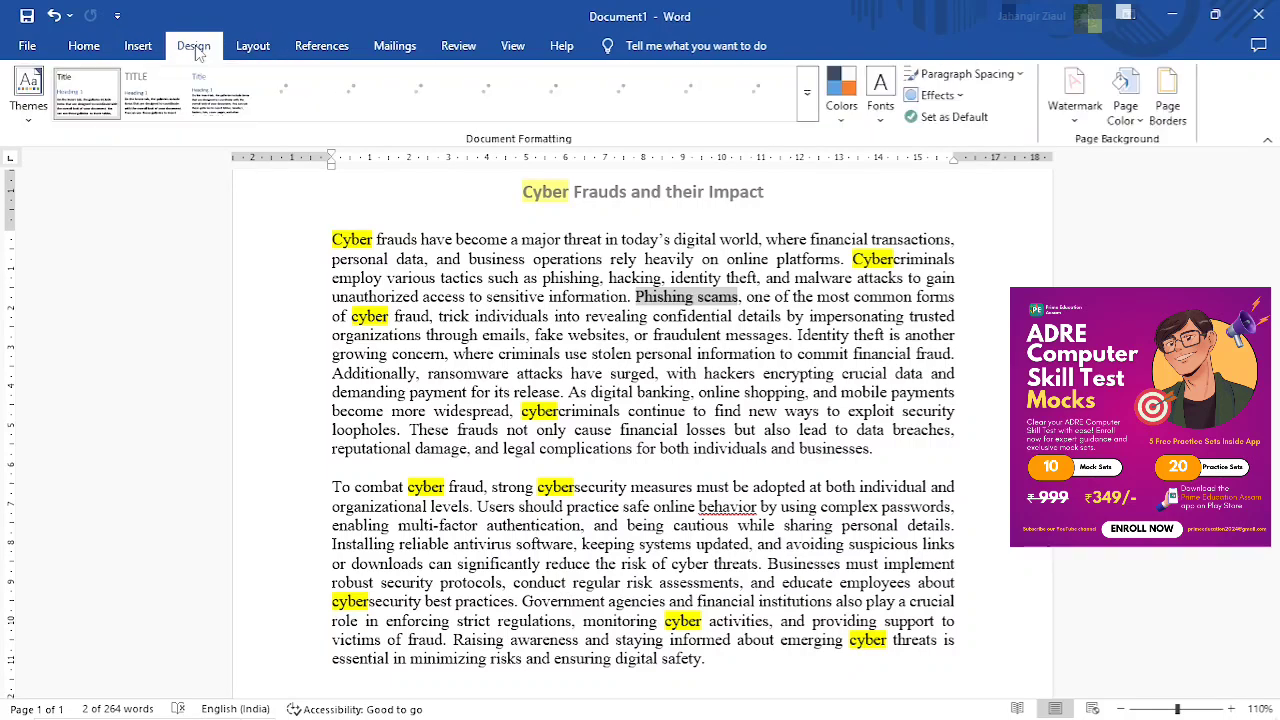
click(304, 48)
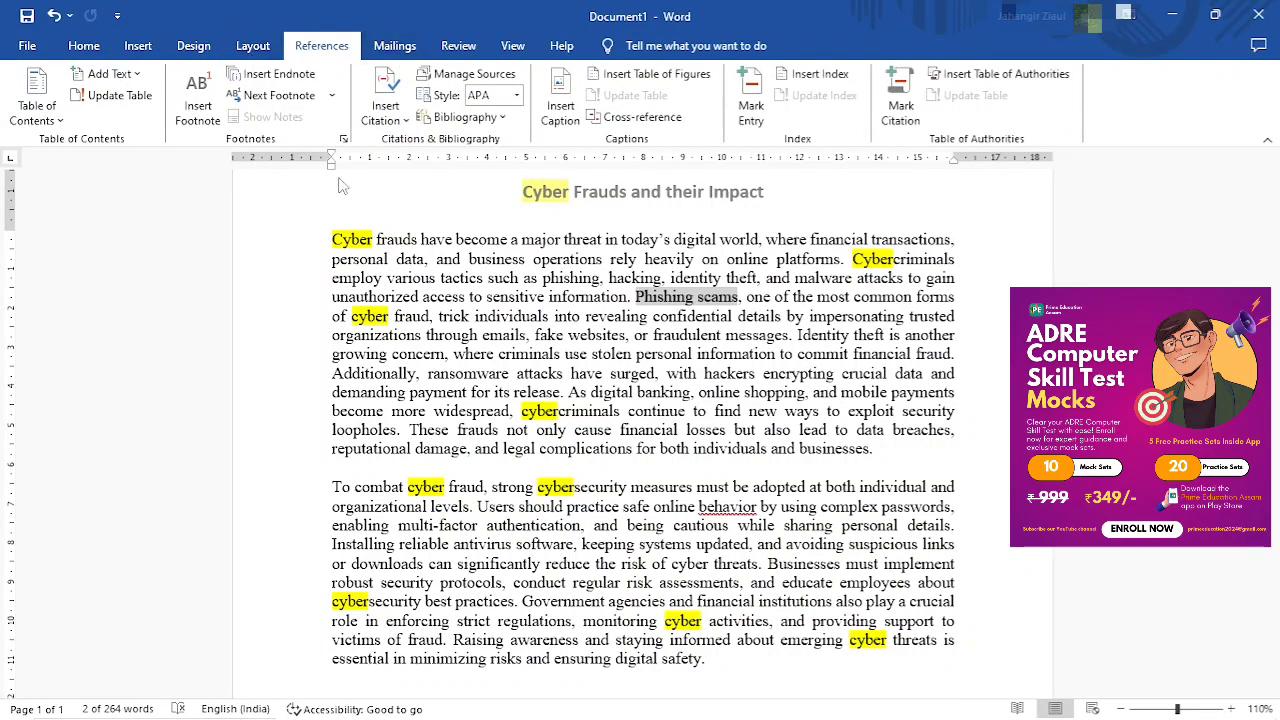
click(198, 112)
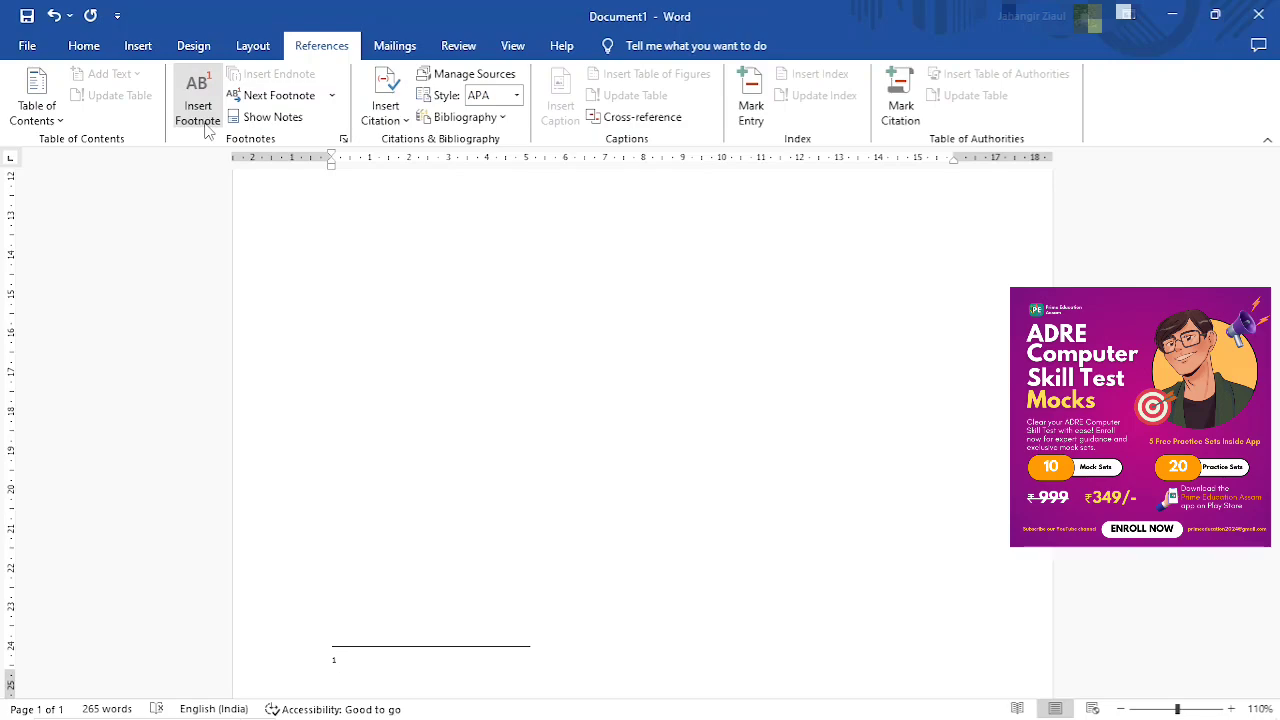
scroll(314, 343, up, 3)
scroll(408, 349, down, 4)
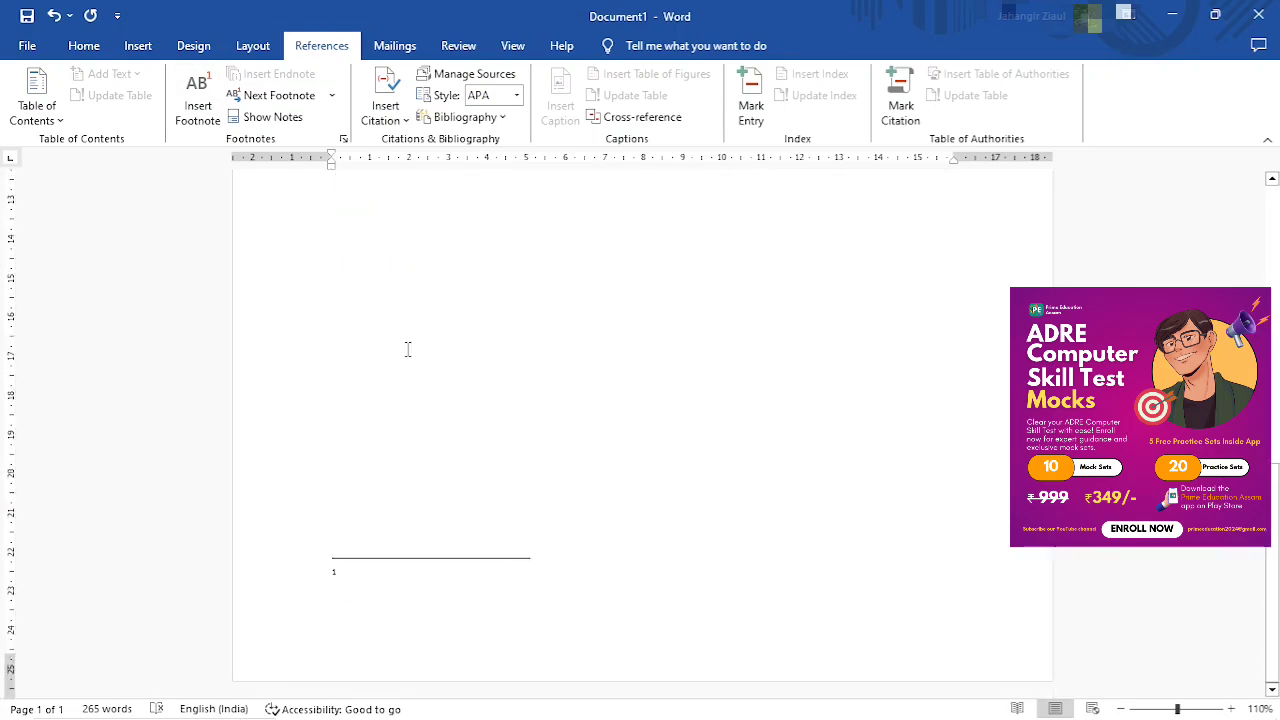
scroll(408, 349, up, 5)
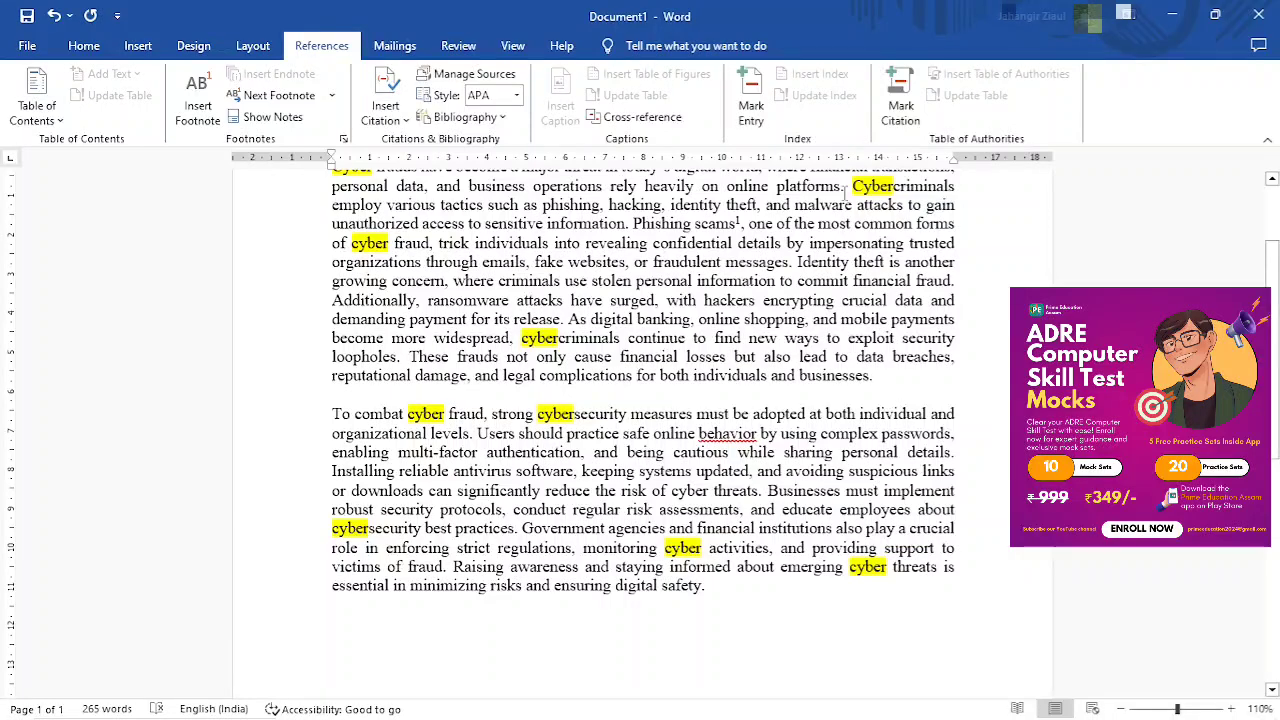
scroll(846, 194, up, 3)
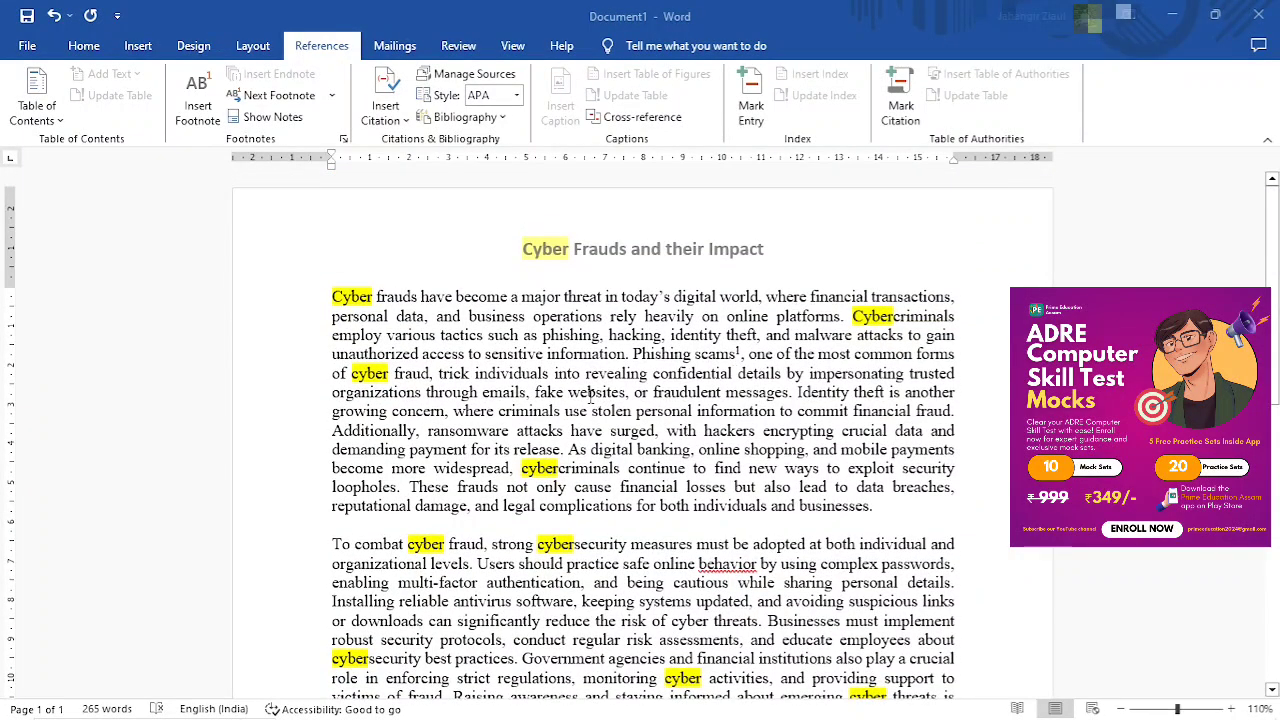
Step: Enter the footnote text "Fraudulent attempts to obtain sensitive information by disguising as a trustworthy entity."
scroll(591, 396, down, 8)
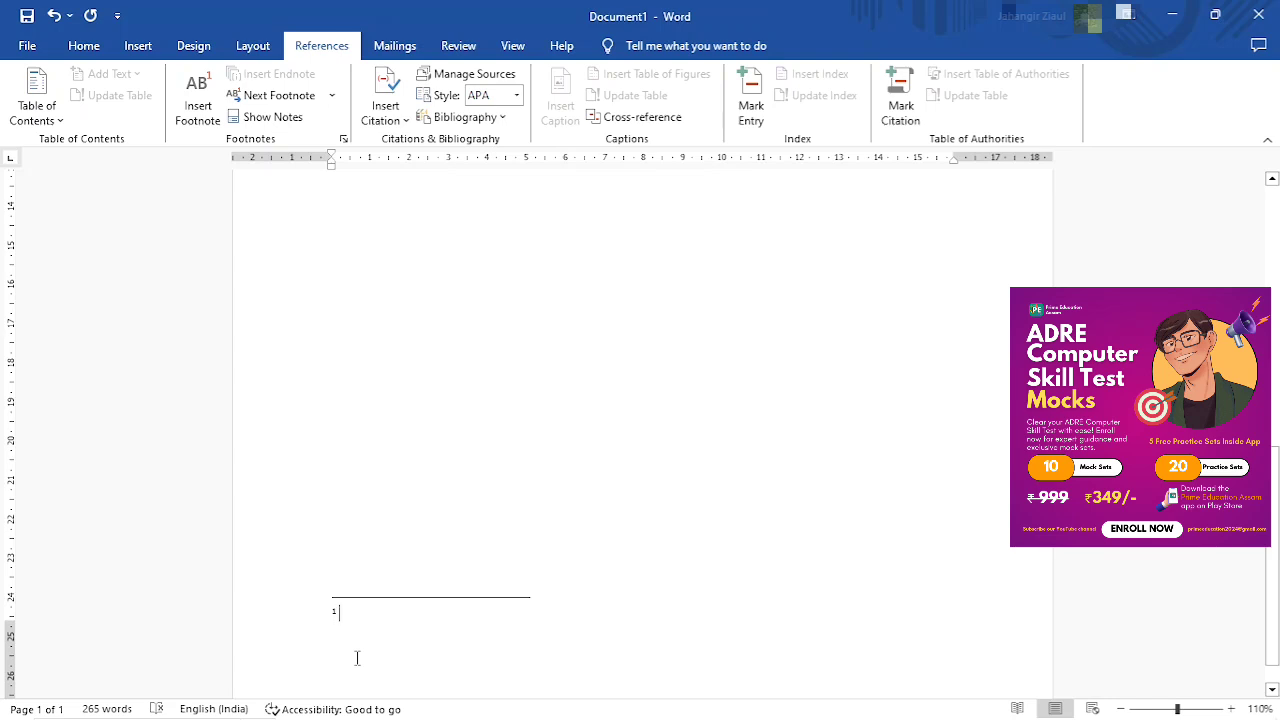
text(Fra)
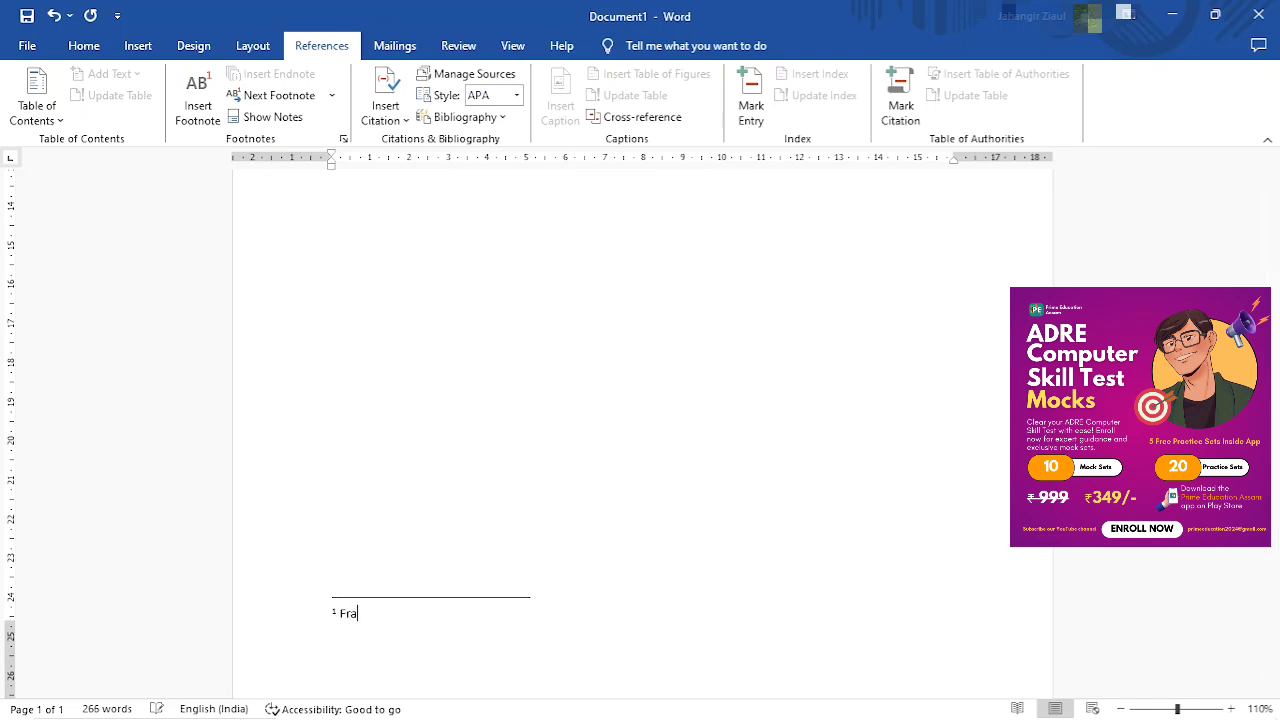
text(udulent attemp)
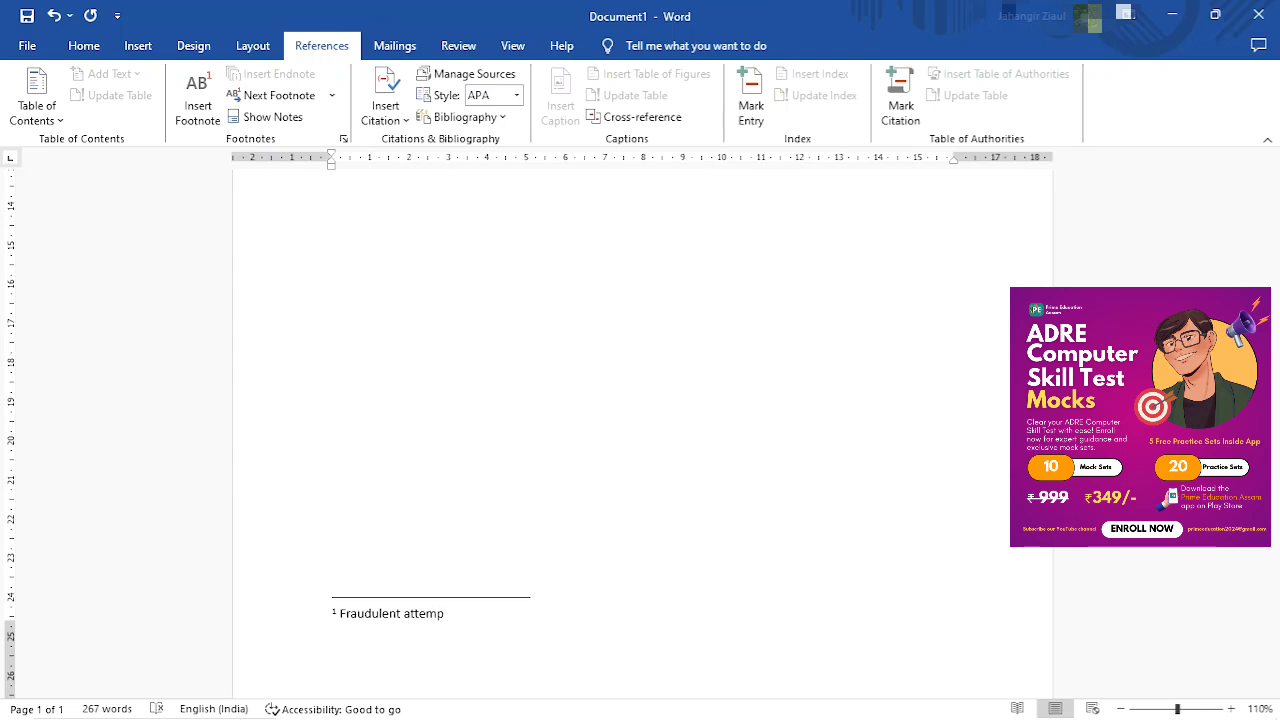
text(ts to obtain sensitive in)
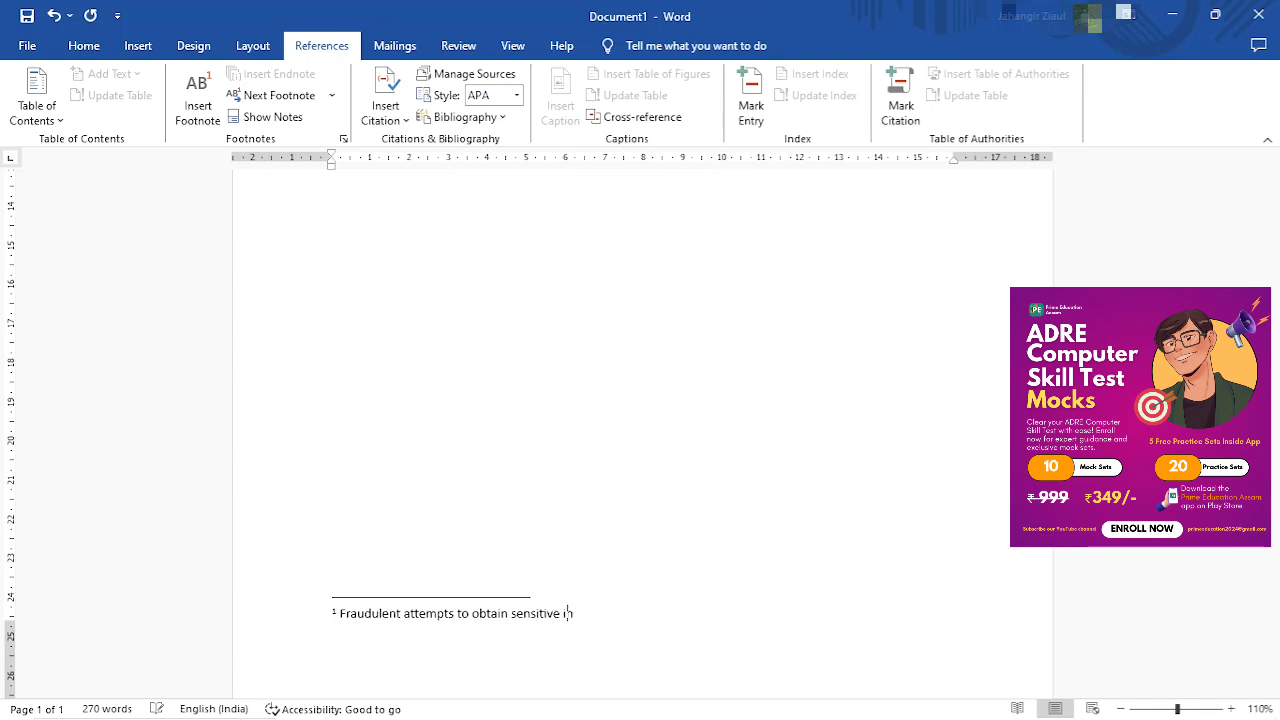
text(forma)
key(BackSpace)
key(BackSpace)
key(BackSpace)
text(rmation by disguising as a trust)
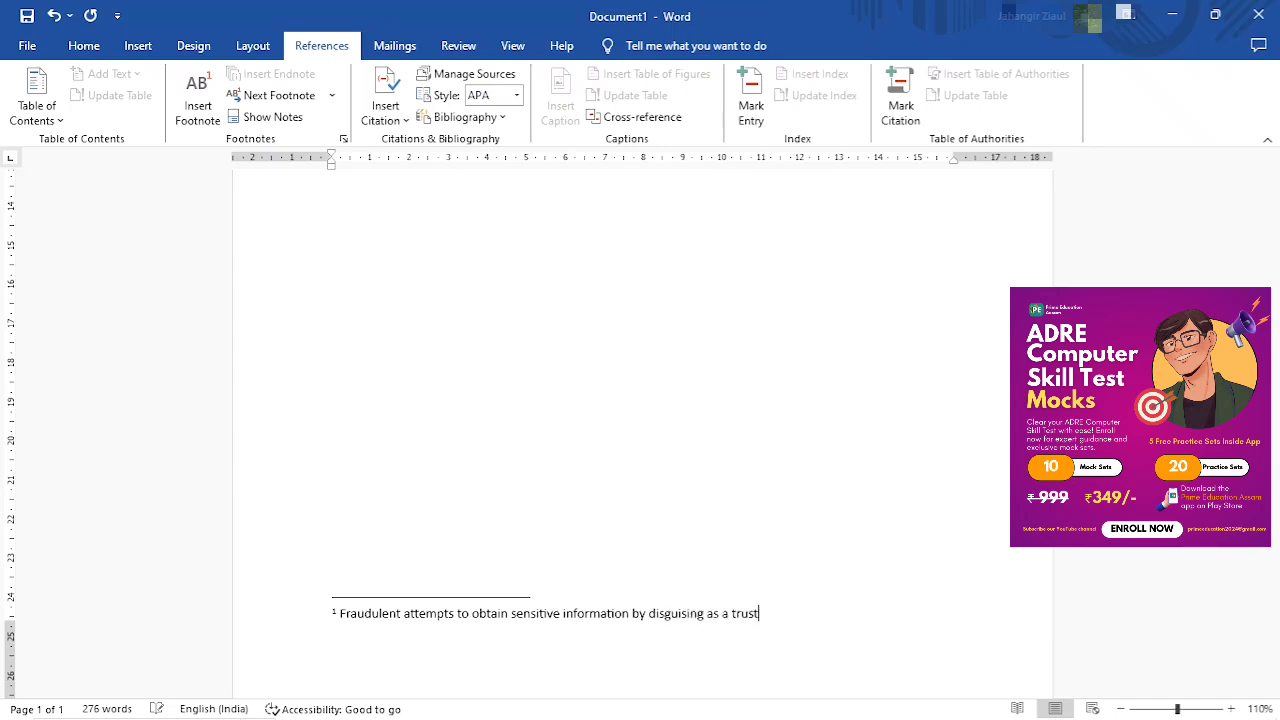
text(worthy entity.)
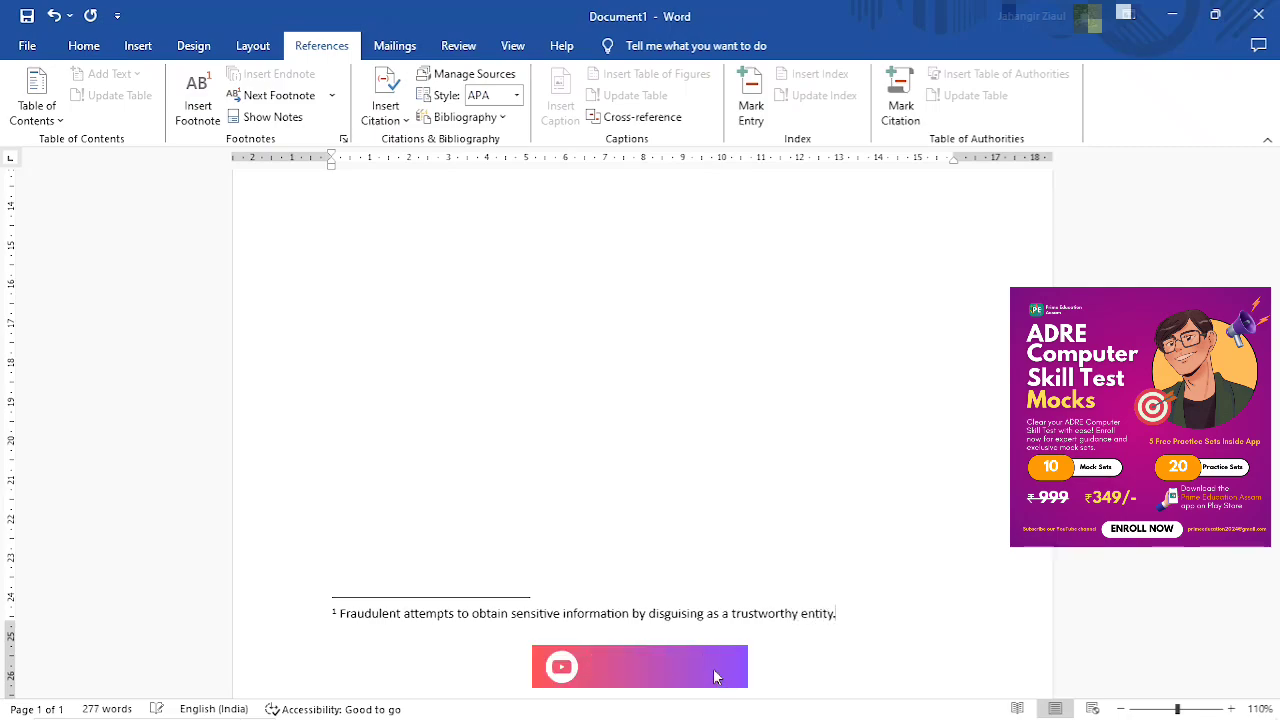
Step: Correct the misspelled word in "safe online behavior" in the second paragraph to the suggested "behaviour" and look over the finished page
scroll(547, 614, up, 10)
scroll(653, 525, down, 4)
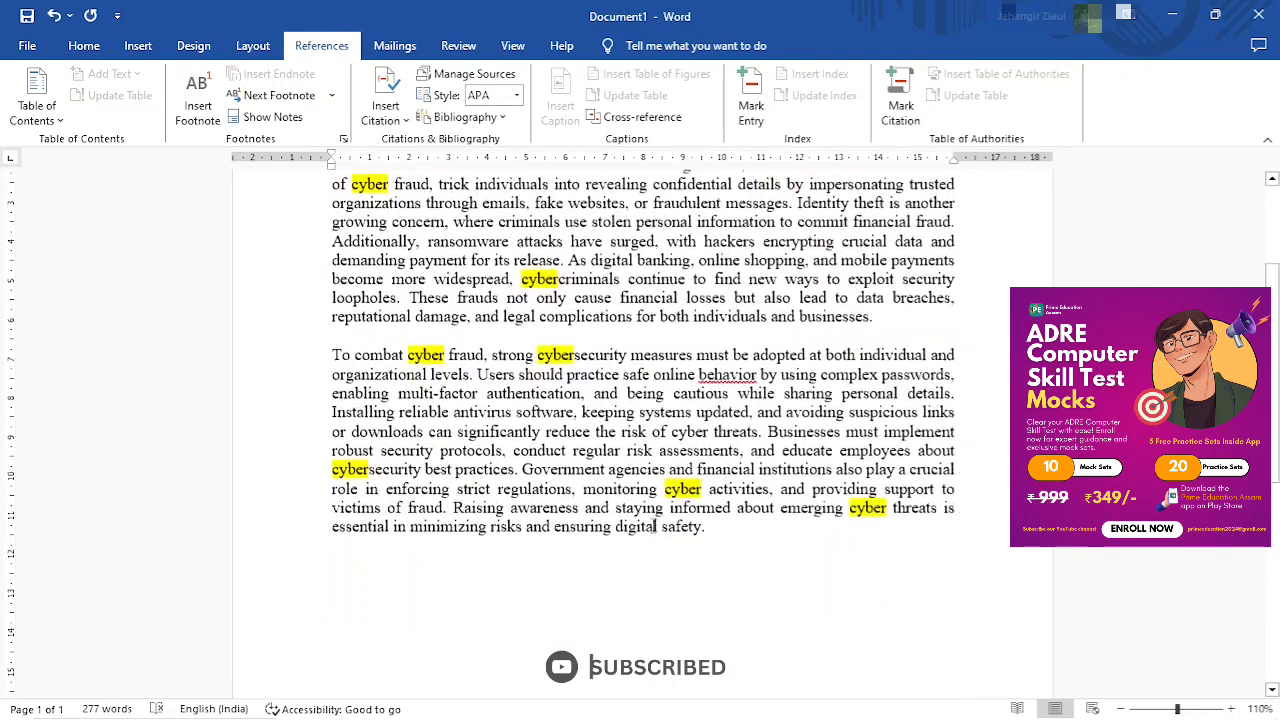
scroll(727, 521, up, 3)
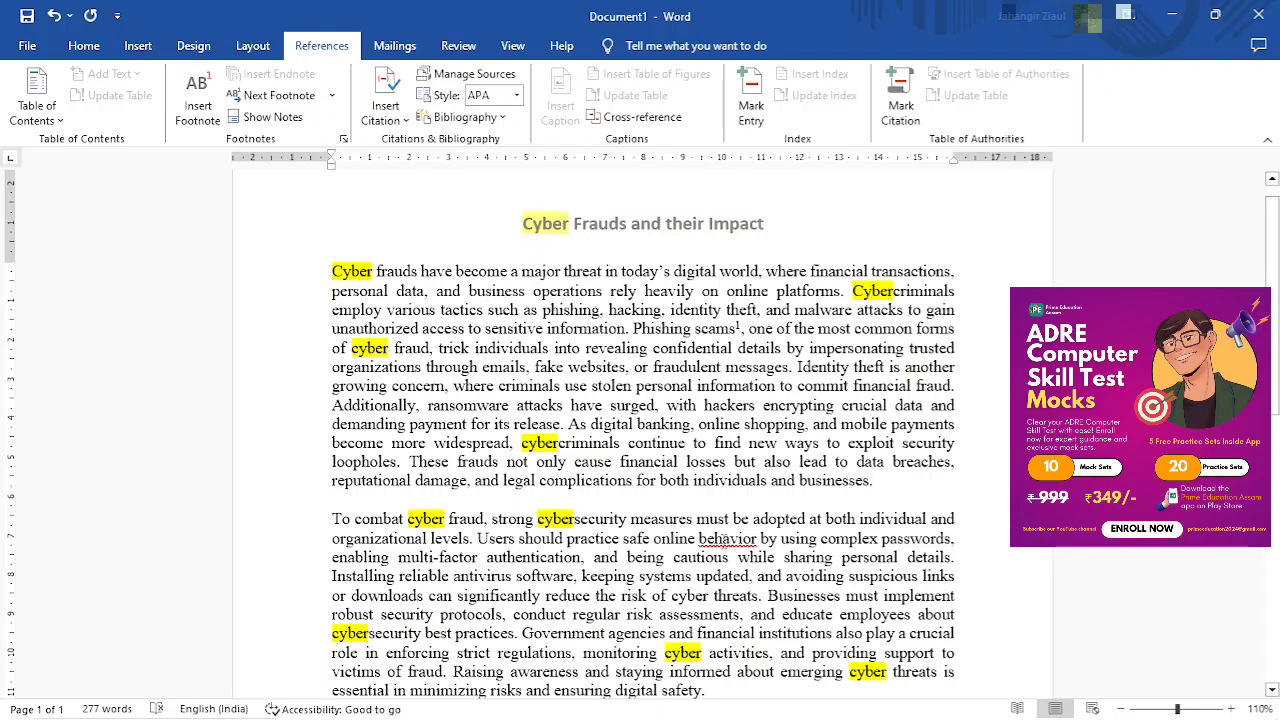
right_click(721, 538)
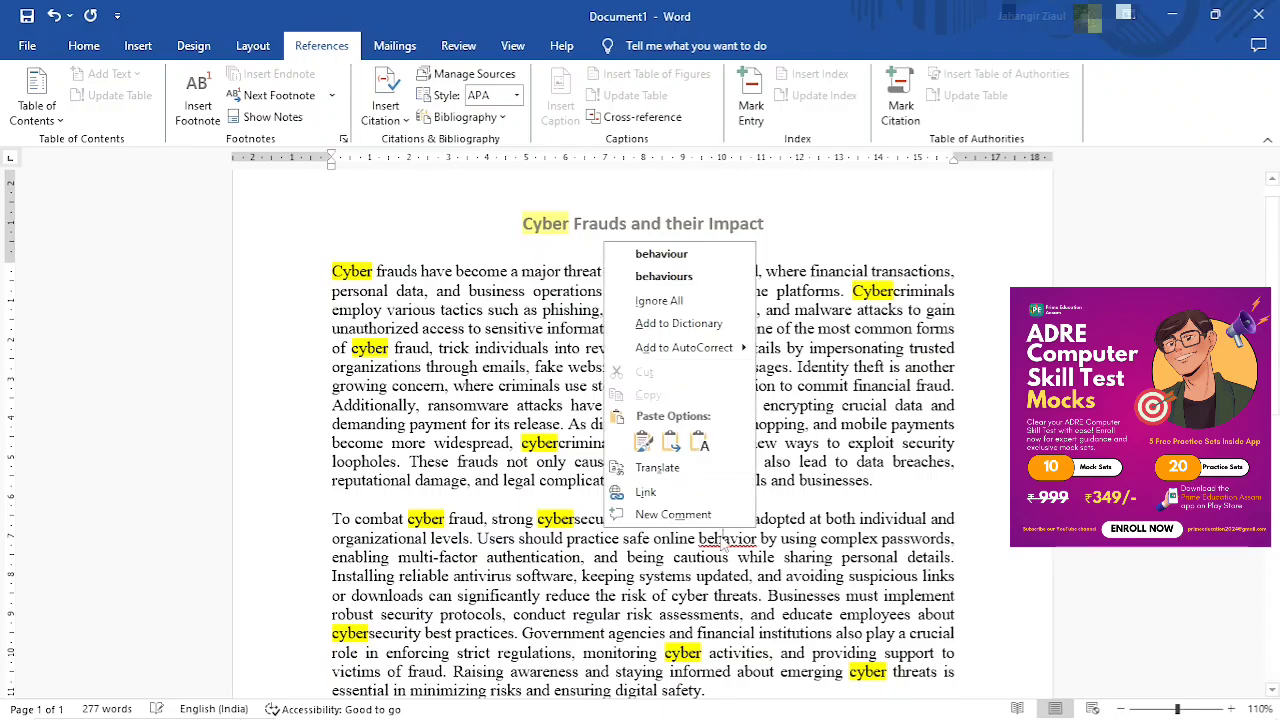
click(660, 256)
scroll(820, 372, down, 8)
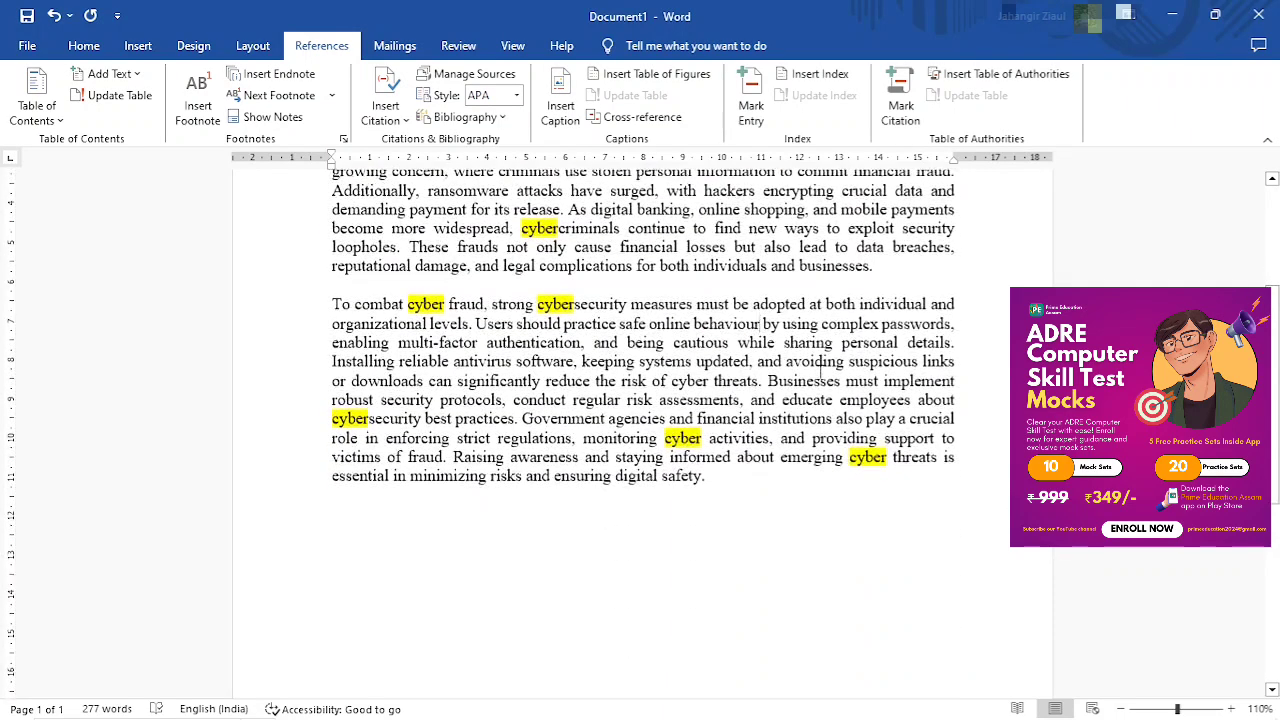
scroll(820, 372, up, 3)
scroll(820, 372, down, 5)
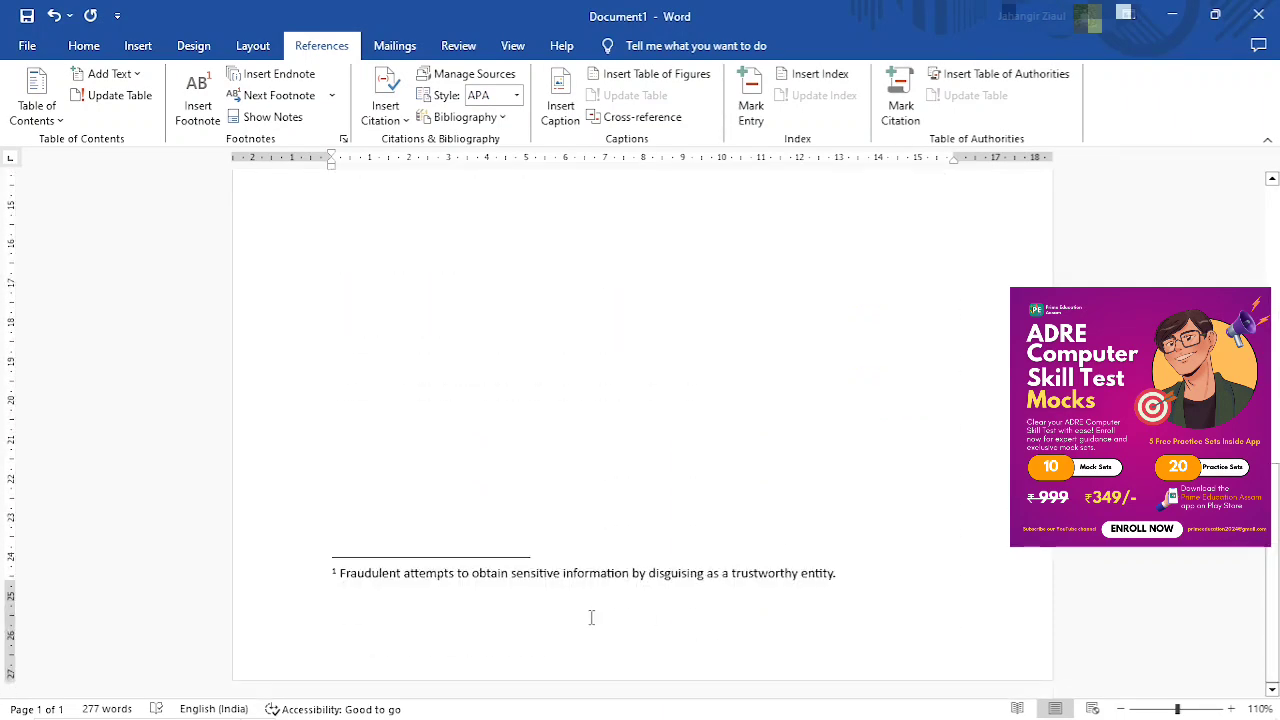
scroll(675, 428, up, 10)
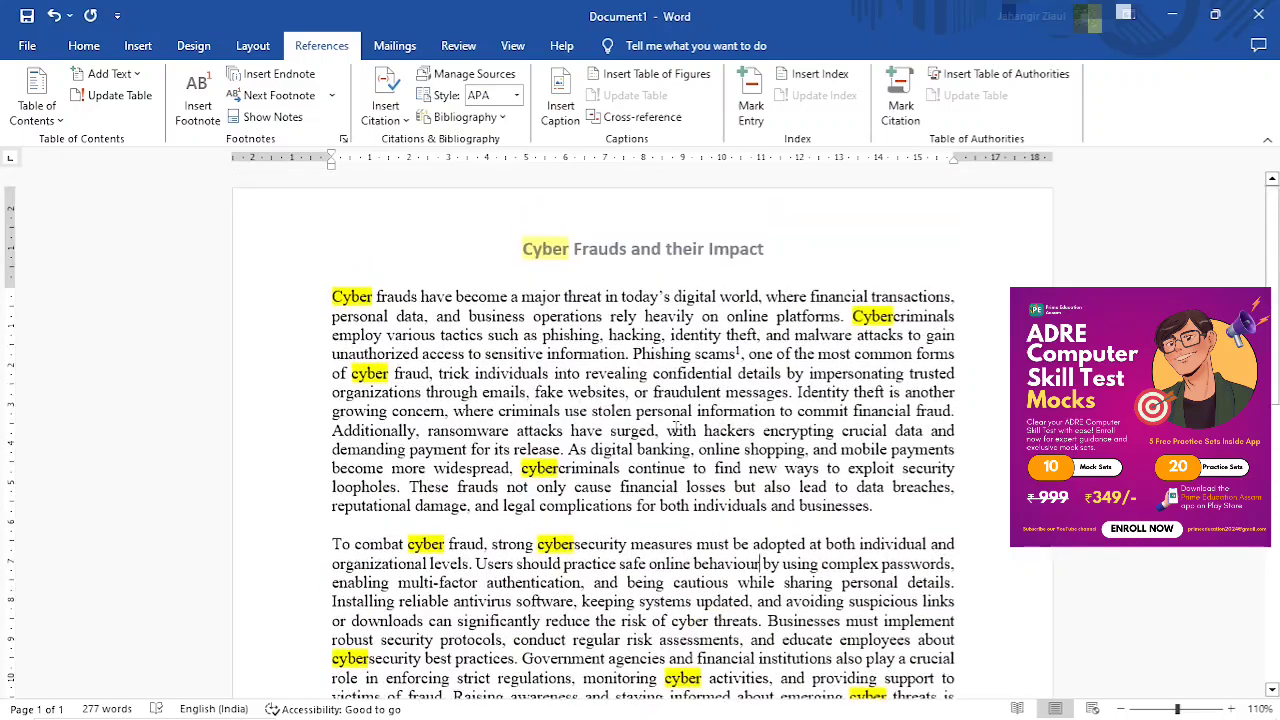